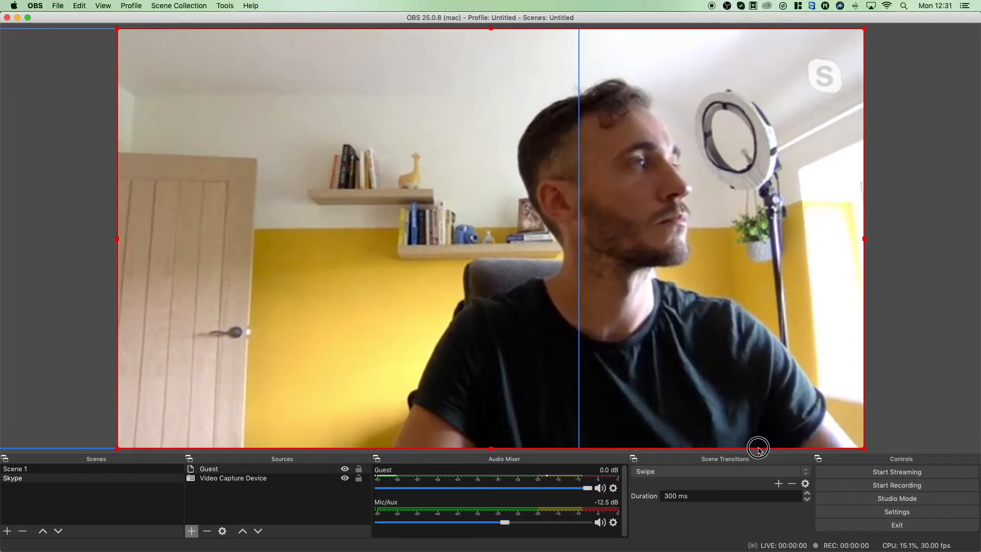
- Scale down and arrange the Video Capture Device and Guest feeds side by side on the Skype scene's canvas
click(570, 295)
drag(571, 296, 404, 335)
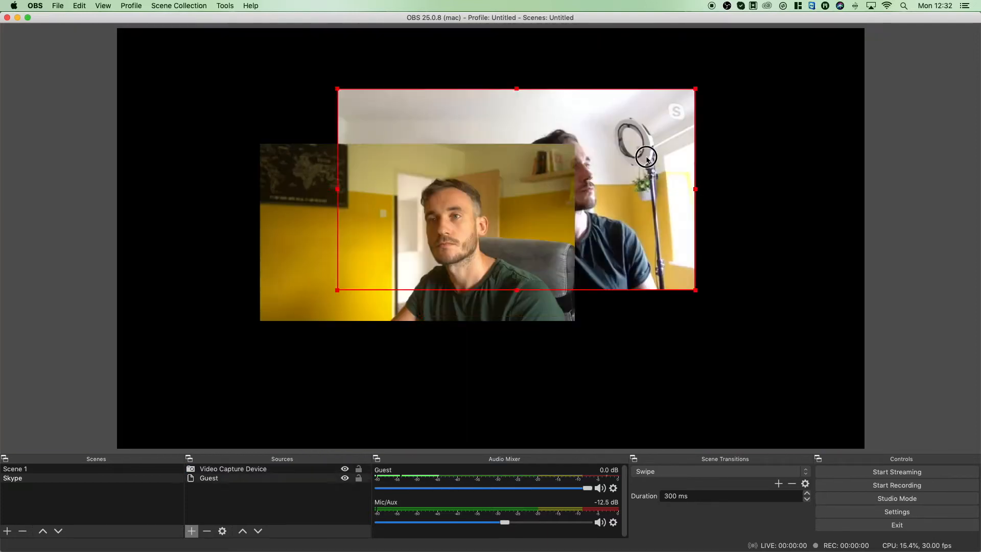
drag(517, 189, 660, 248)
drag(414, 225, 311, 202)
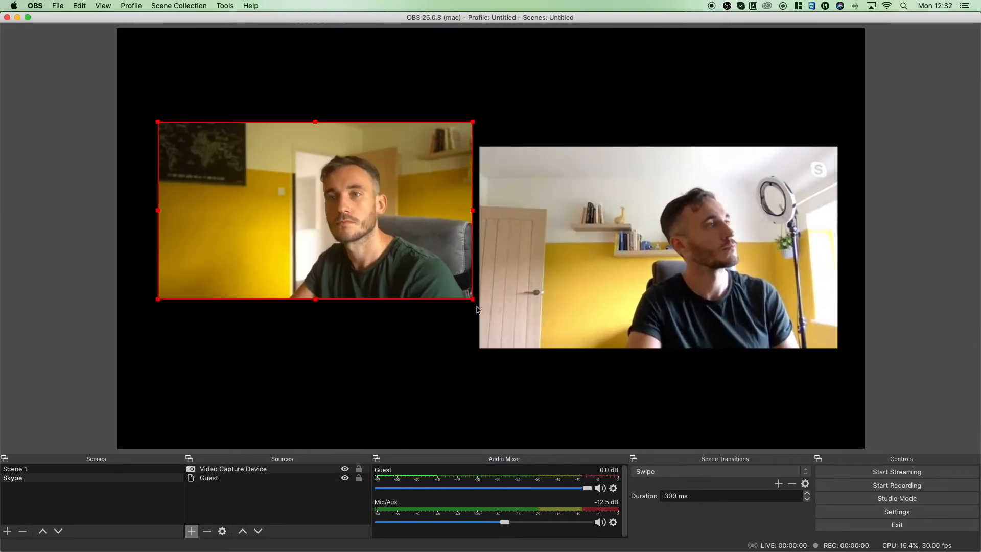
drag(471, 296, 530, 333)
drag(342, 225, 338, 247)
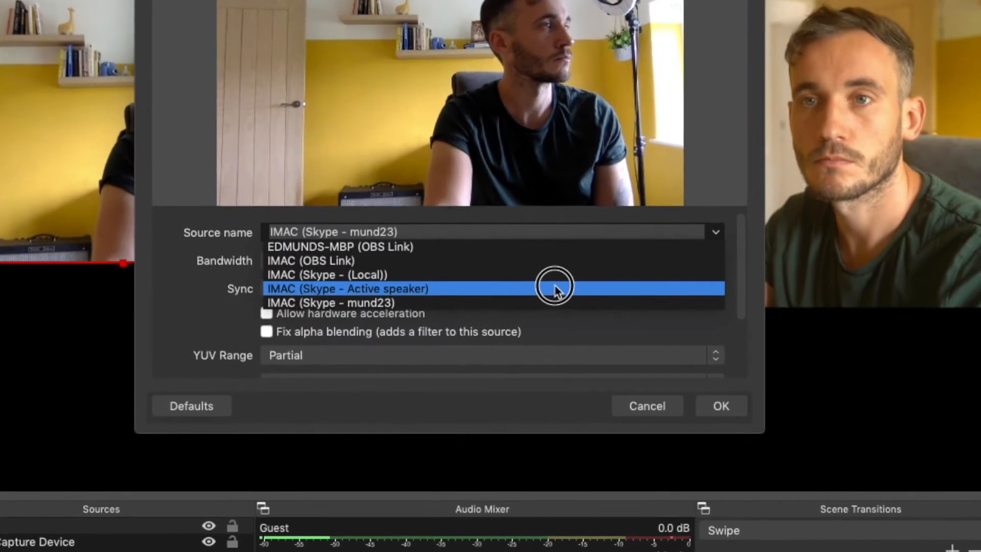
- Set the Guest source's NDI source name to IMAC (Skype - Active speaker) and leave its properties
click(554, 294)
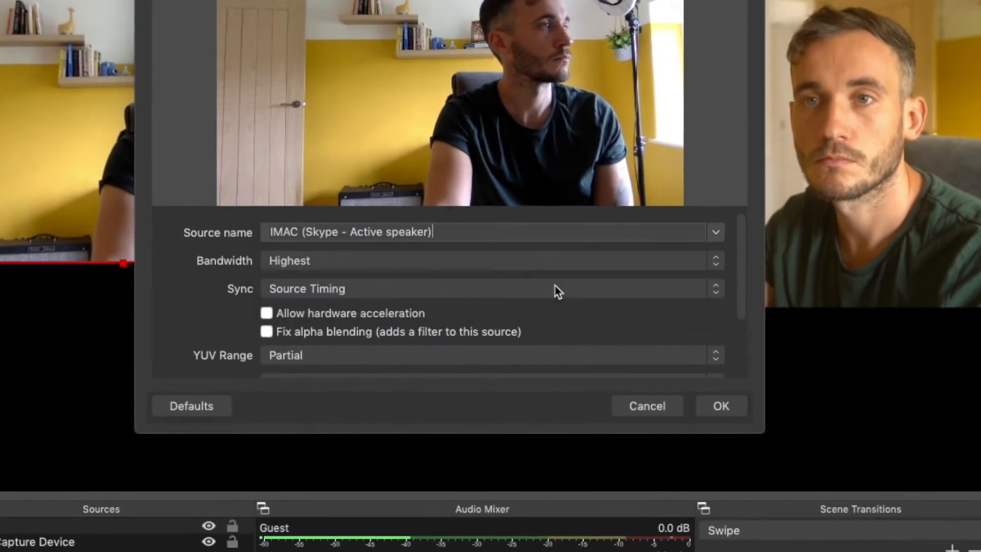
click(722, 405)
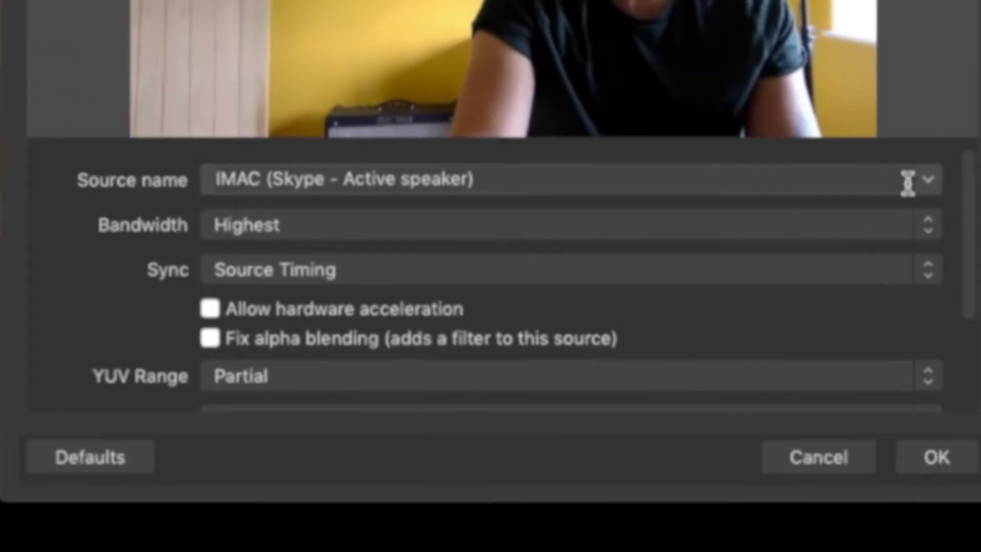
click(716, 232)
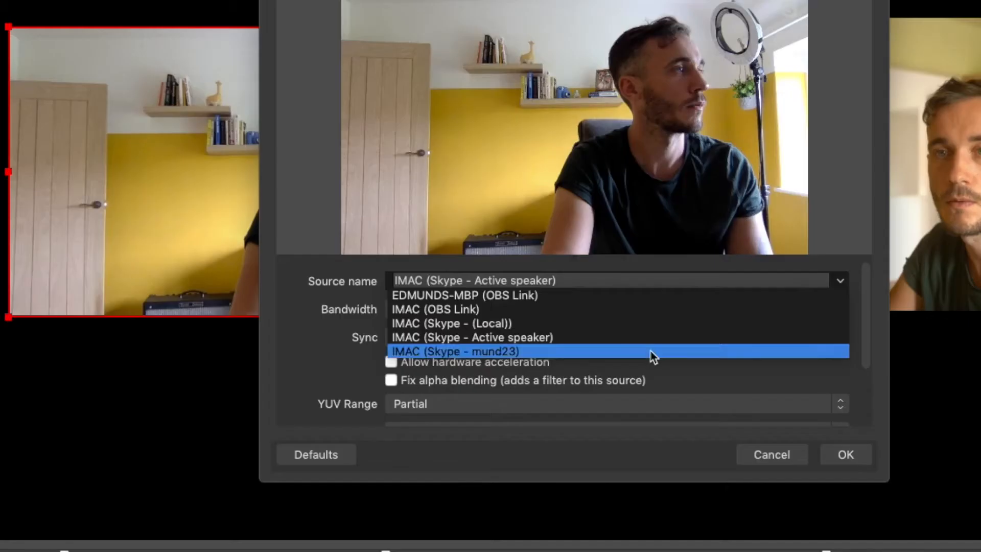
click(654, 352)
click(851, 463)
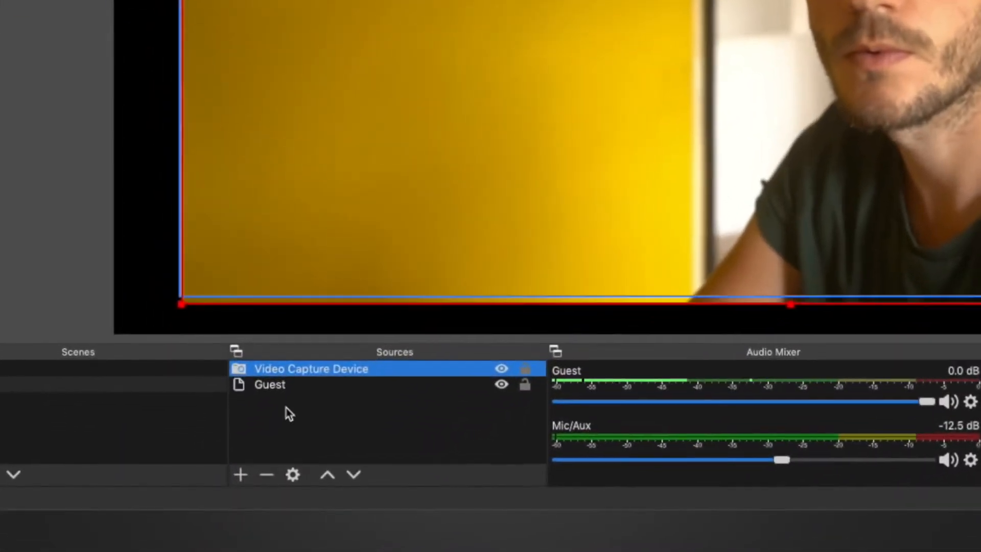
- Change the stacking order of Video Capture Device and Guest in the source list
click(288, 414)
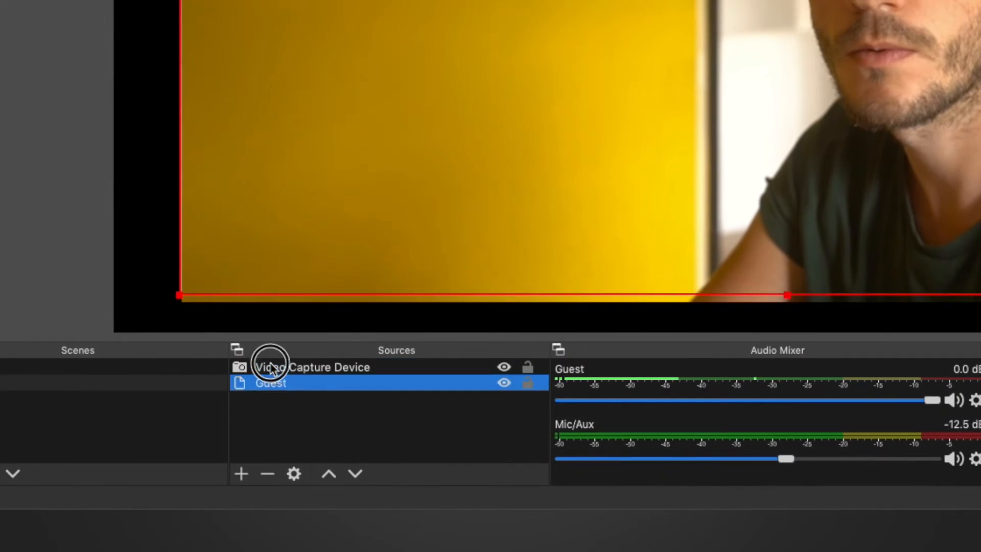
drag(271, 366, 273, 372)
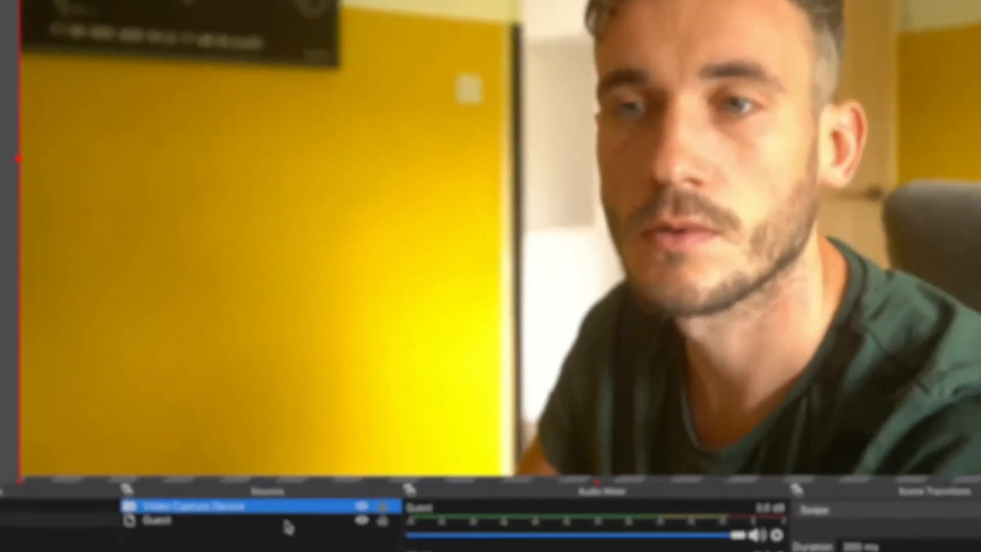
- Add a Crop/Pad effect filter to the Video Capture Device source
right_click(266, 506)
click(328, 473)
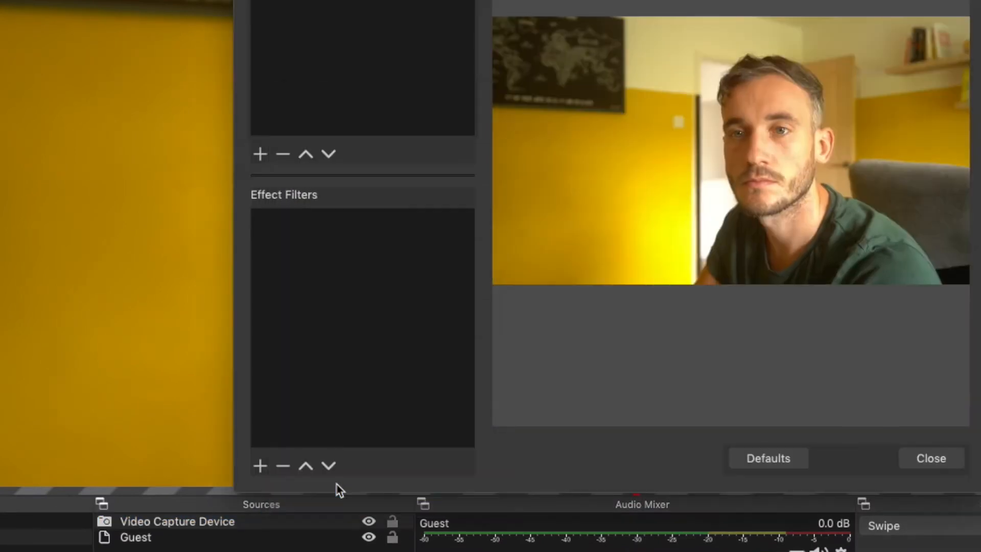
click(261, 466)
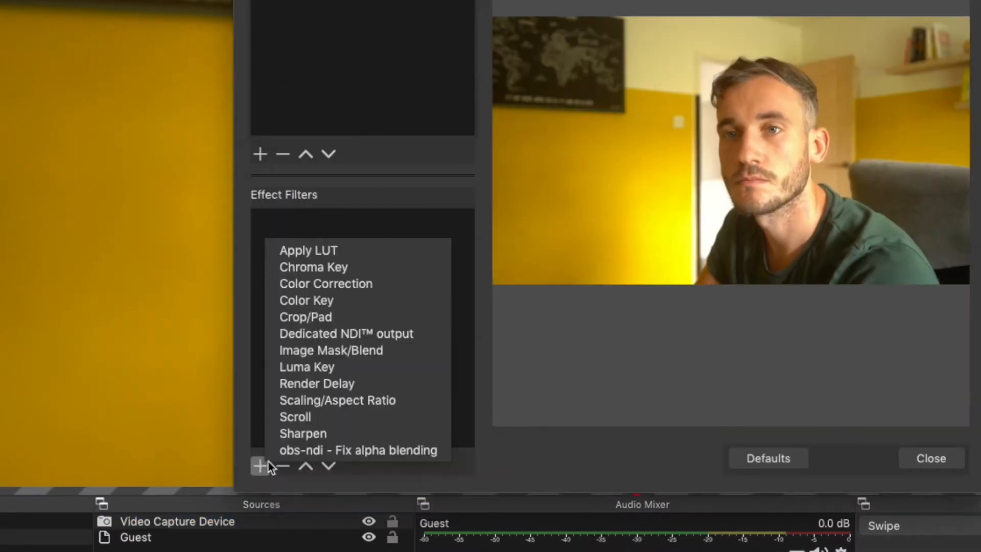
click(336, 318)
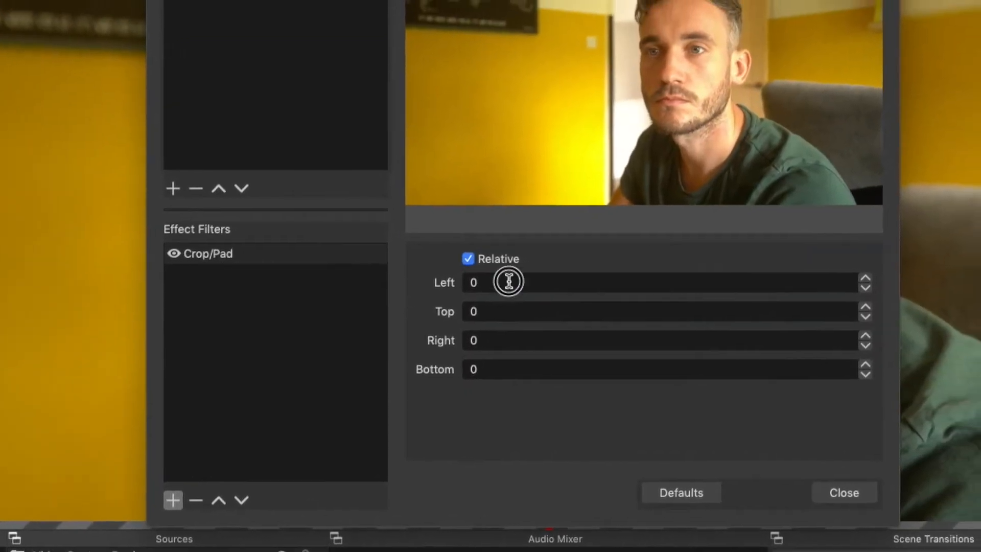
- Set the camera's left and right crop to 250
double_click(596, 247)
text(250)
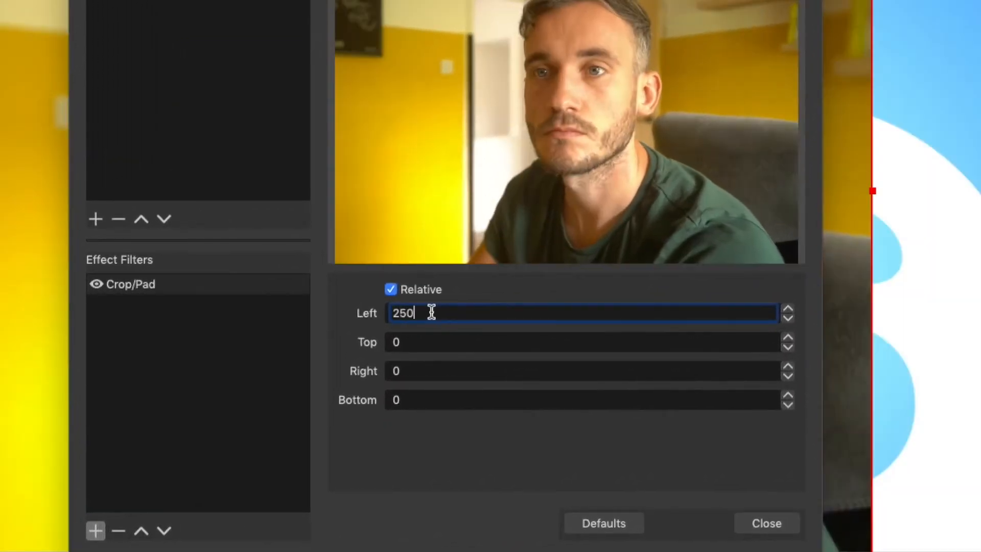
text(250)
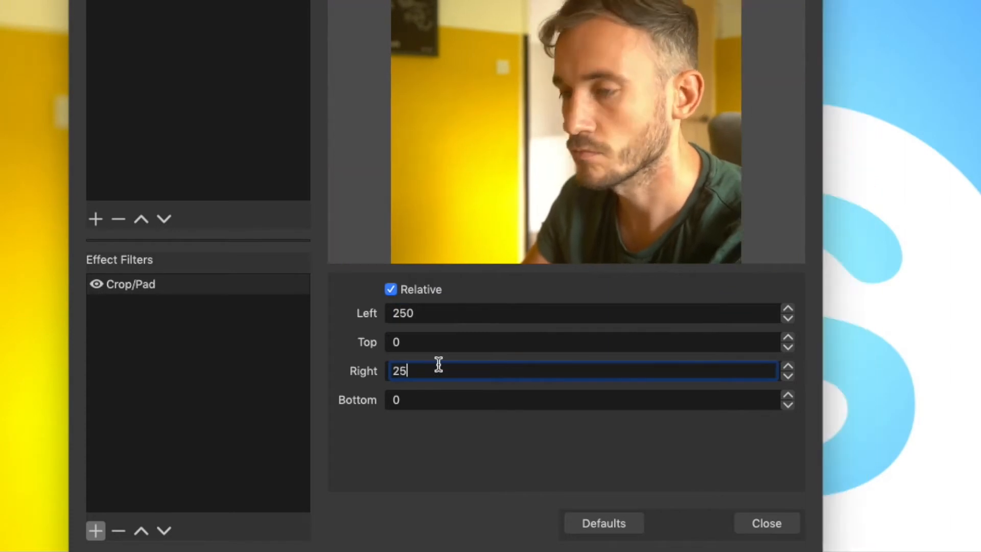
text(325)
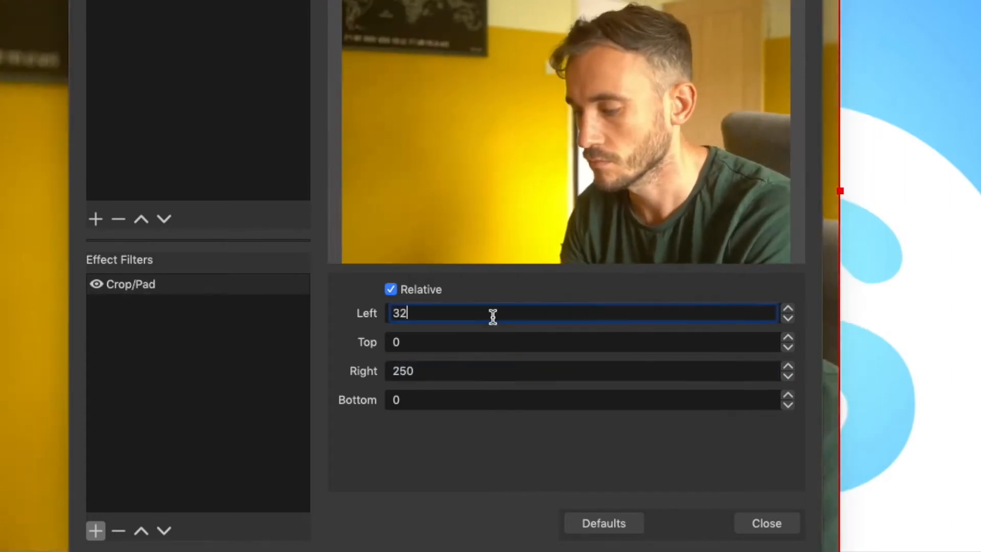
text(325)
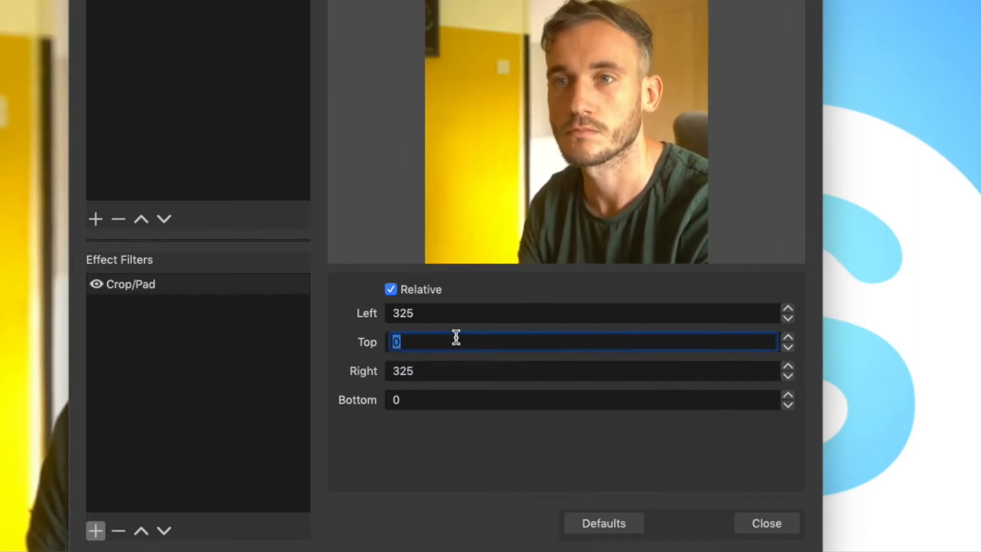
- Crop the camera by 325 left and right and 20 top and bottom, and place it on the right half of the canvas
click(456, 337)
text(20)
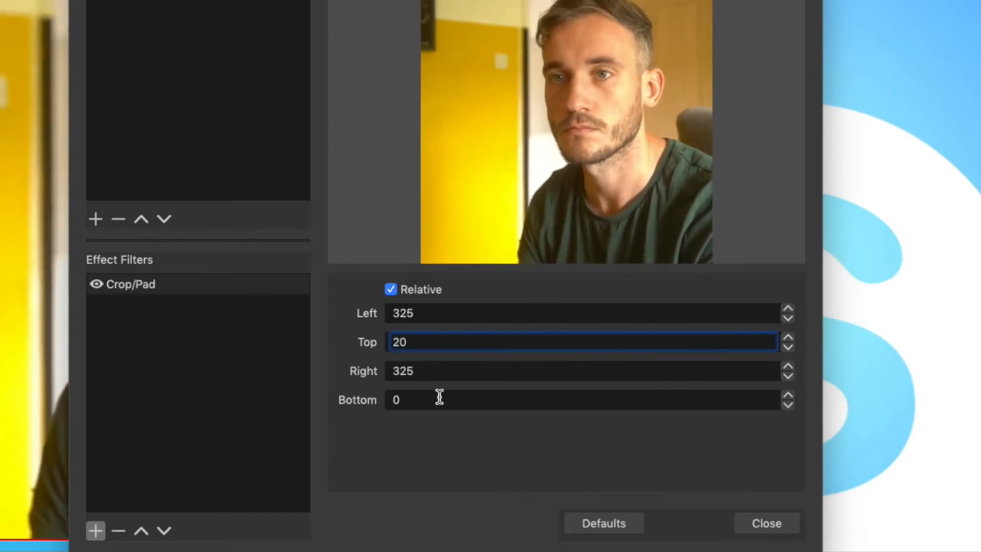
text(20)
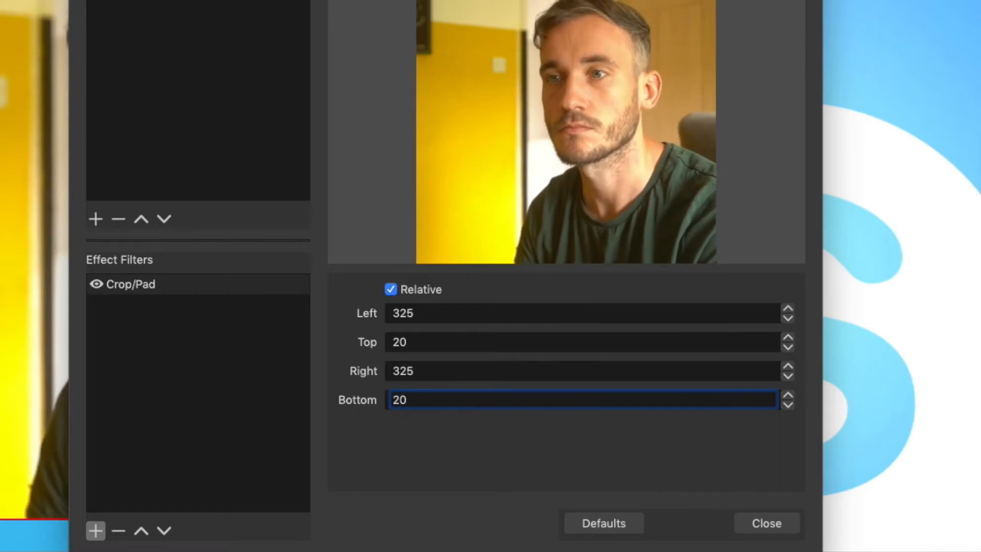
click(774, 532)
drag(351, 263, 701, 275)
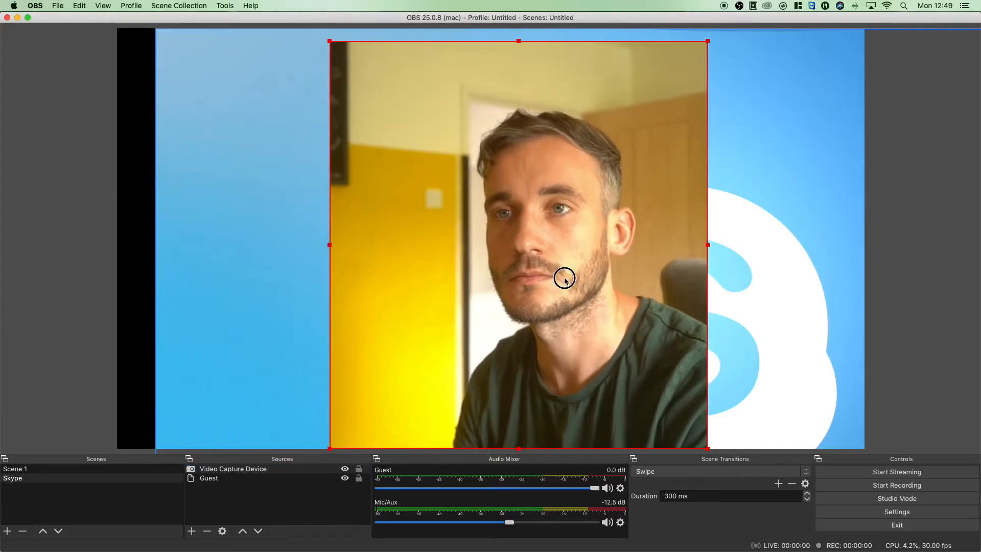
- Add a Crop/Pad effect filter to the Guest source and show its crop settings
click(227, 483)
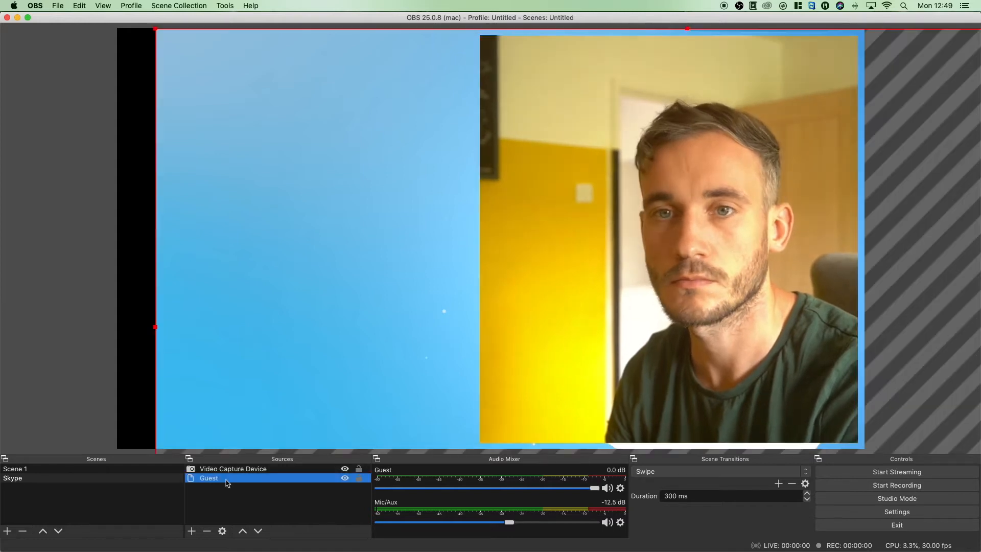
click(222, 531)
key(Escape)
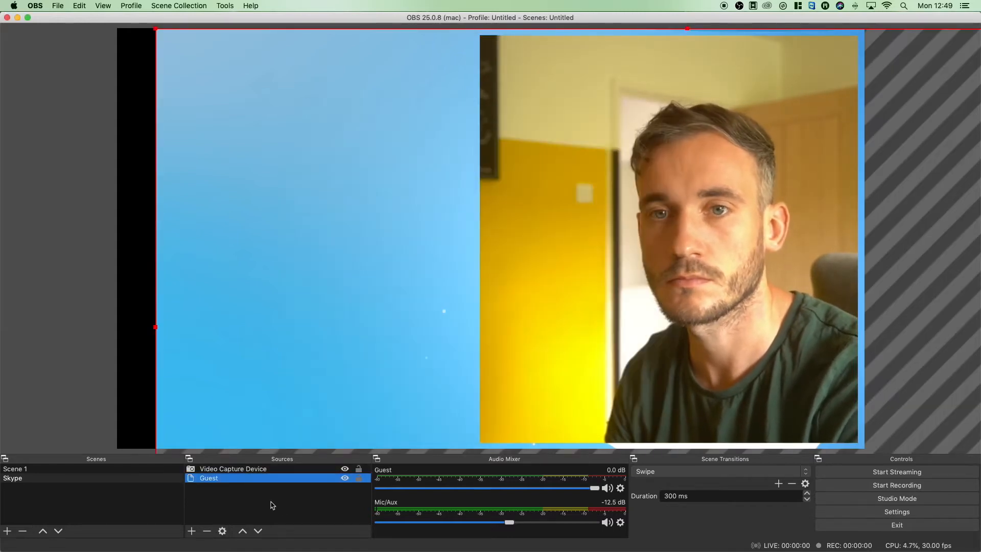
right_click(255, 479)
click(280, 462)
click(282, 436)
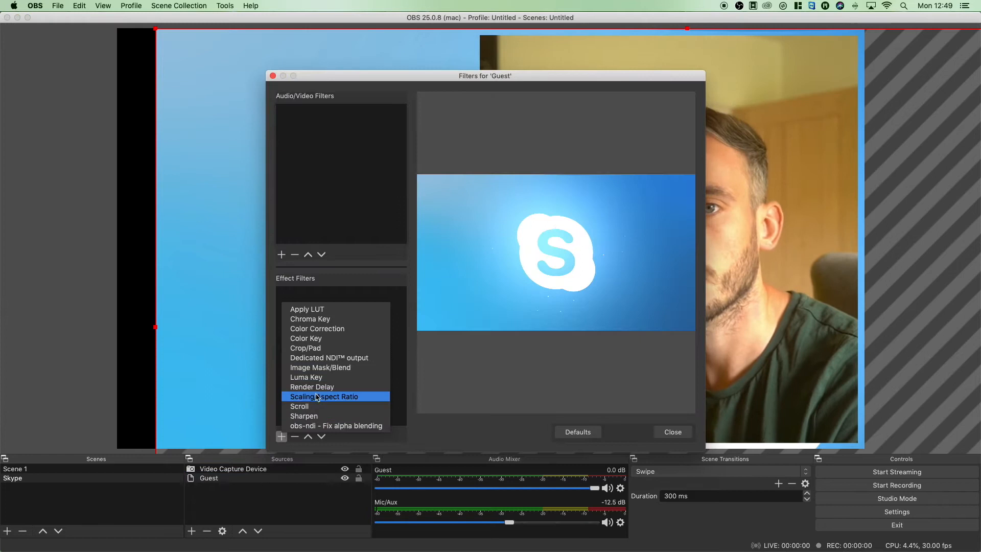
click(328, 349)
click(510, 132)
click(474, 311)
click(307, 293)
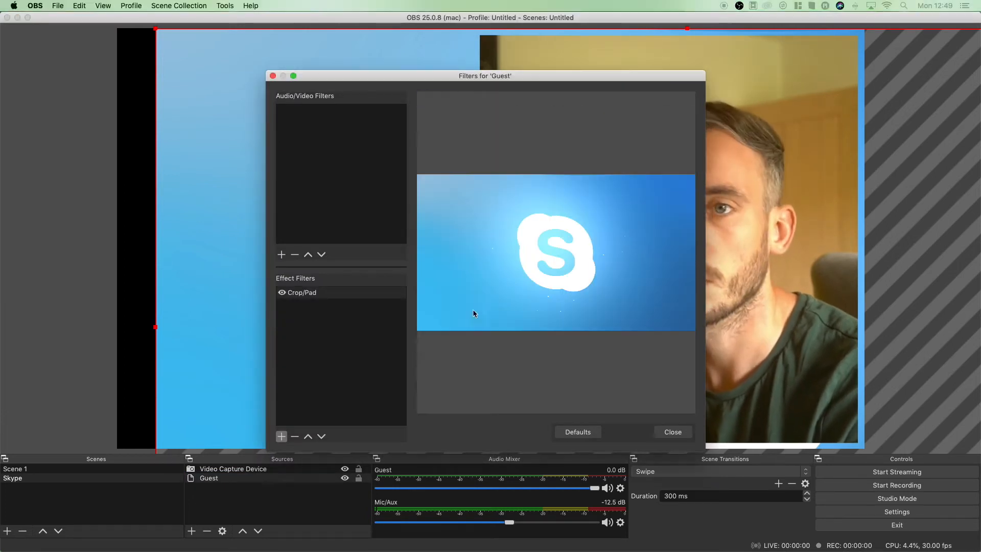
- Crop the Guest source by 325 on the left and right, and fit it on the left half beside the camera
click(499, 307)
text(325)
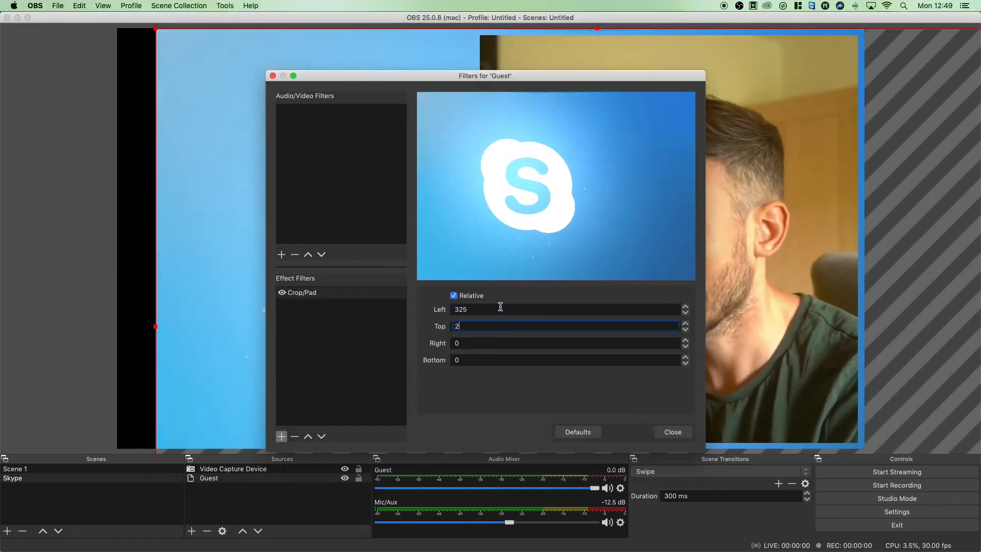
text(325)
key(Tab)
key(Return)
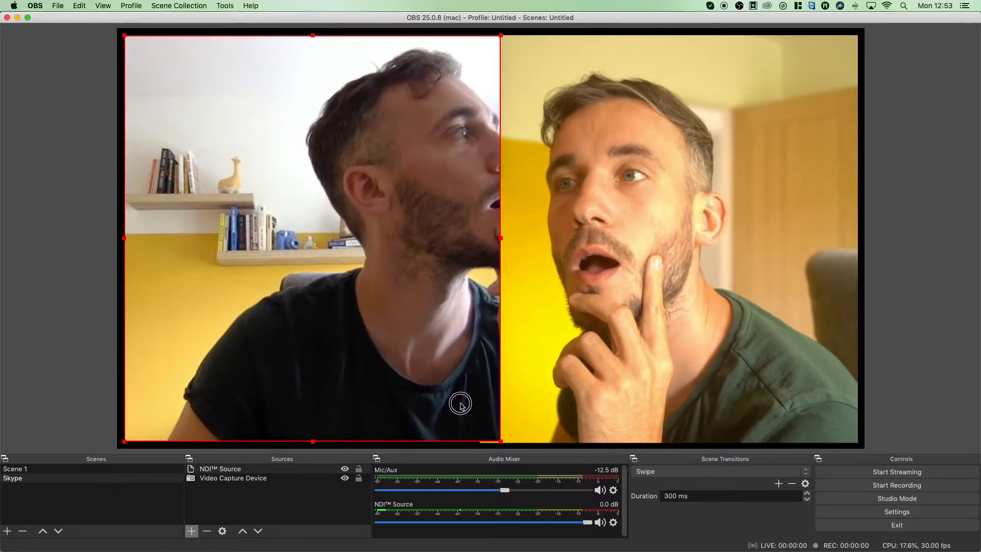
drag(461, 405, 460, 406)
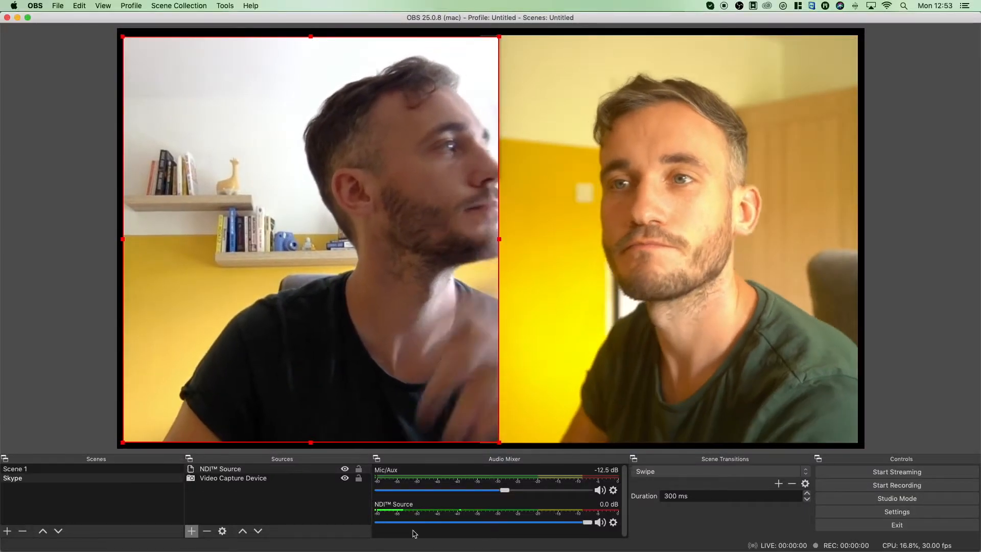
- Add a new image source named FRAME to the Skype scene
click(191, 531)
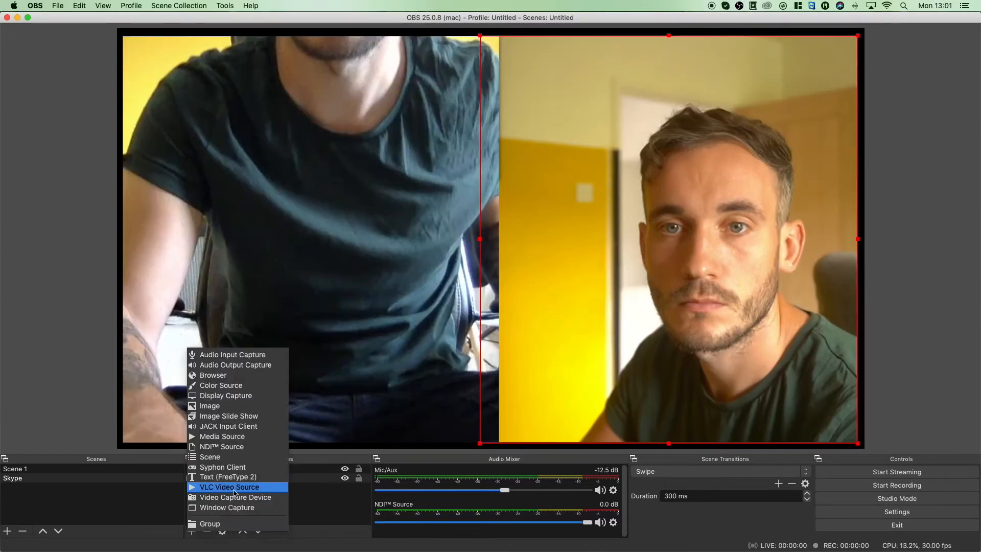
click(246, 405)
text(FRAME)
key(Return)
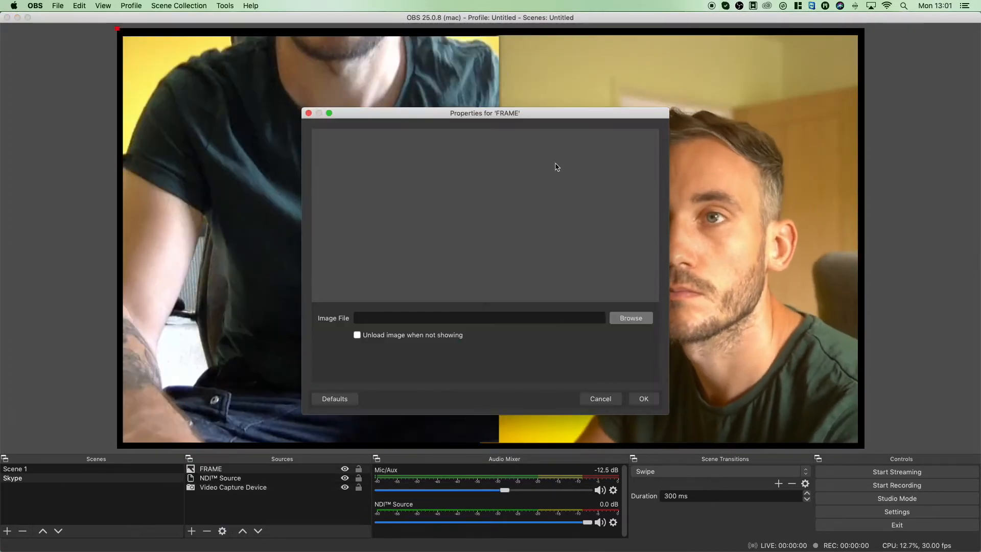
- Load the split-screen frame image from the Desktop into the FRAME source
click(629, 320)
click(274, 232)
double_click(564, 106)
click(644, 398)
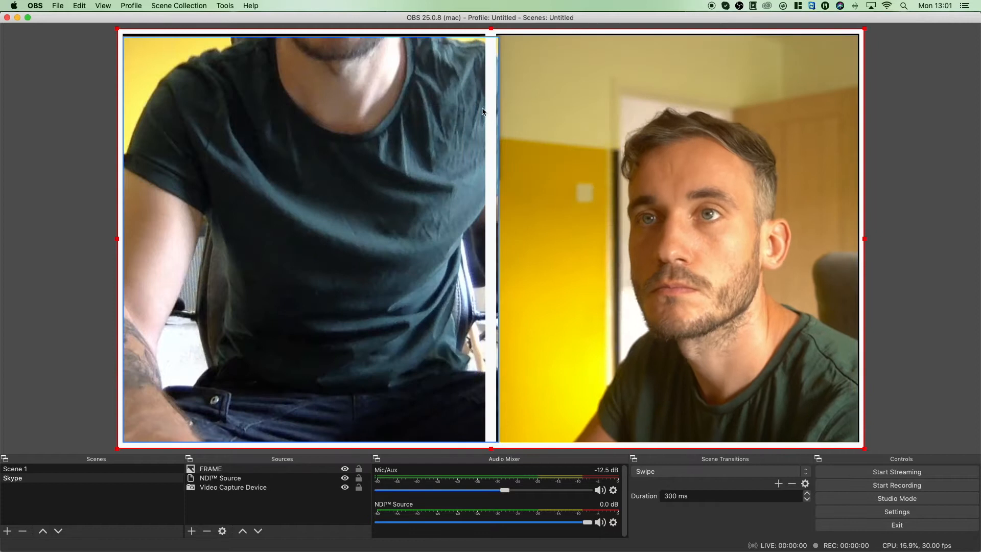
- Adjust the camera and NDI Source positions and sizes so they fill the frame's two openings
click(519, 158)
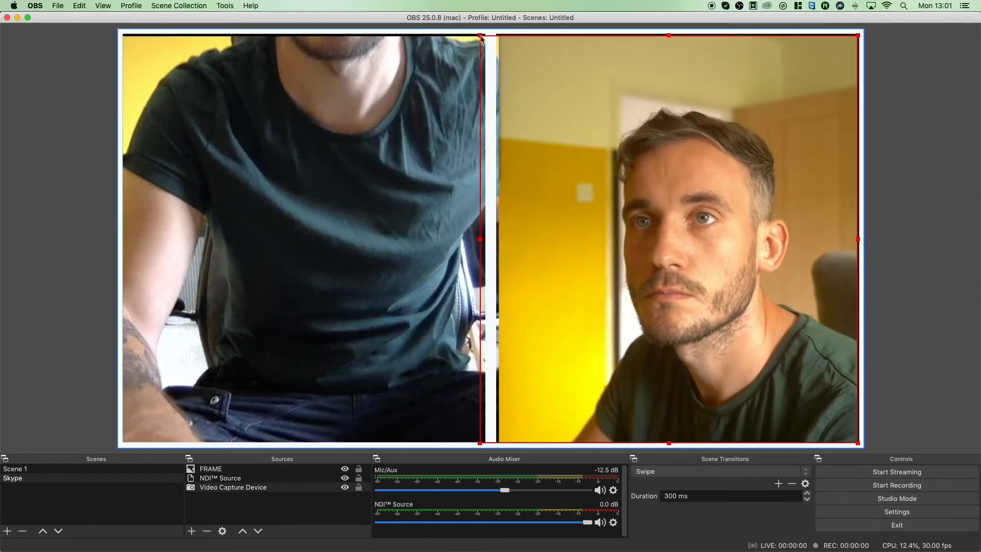
click(425, 214)
click(250, 479)
drag(487, 444, 438, 419)
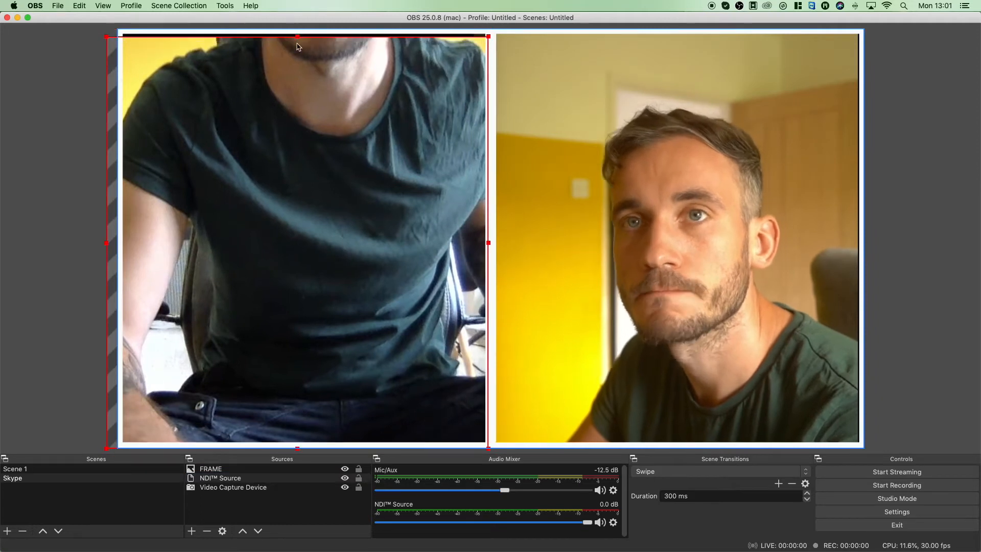
drag(488, 37, 496, 28)
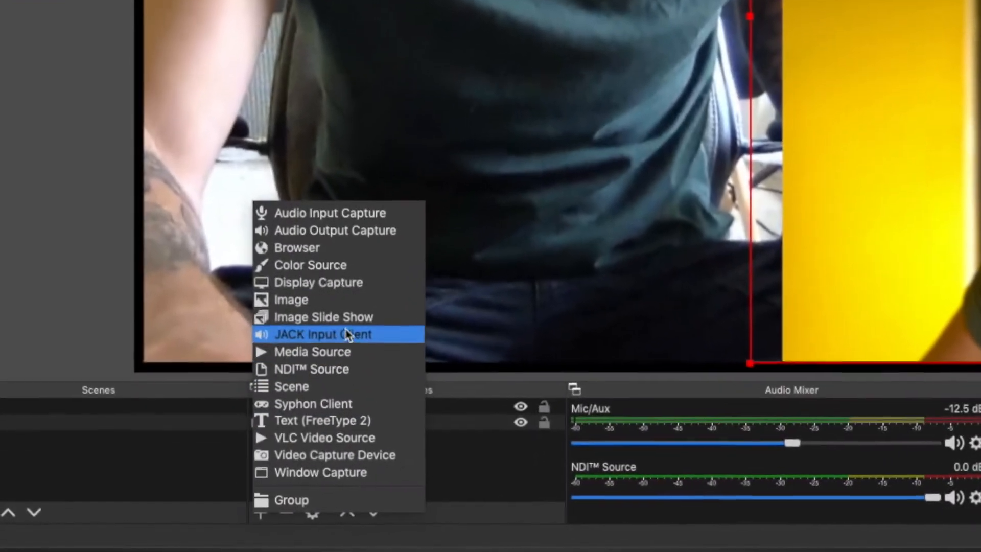
- Create the FRAME image source and open the split-screen border graphic as its file
click(362, 325)
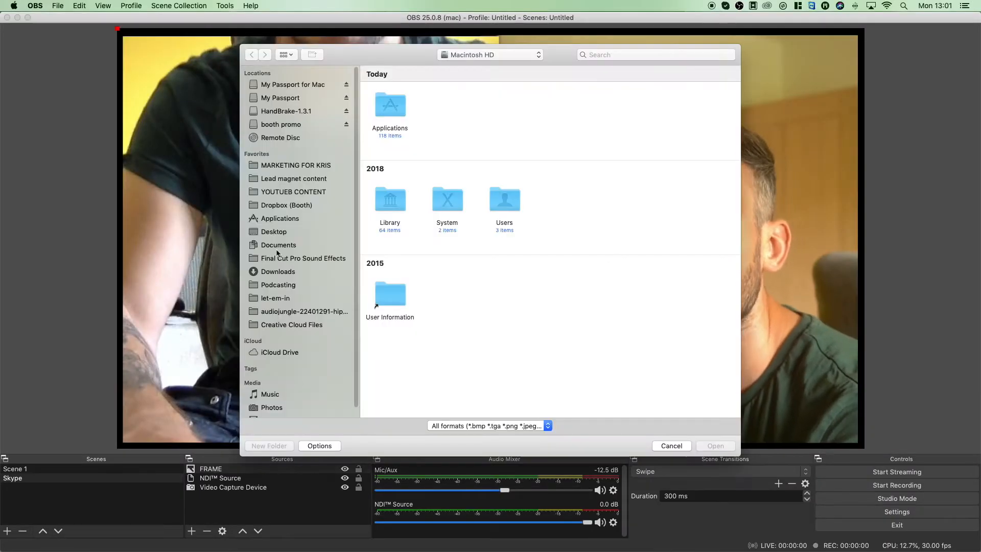
click(714, 446)
click(643, 396)
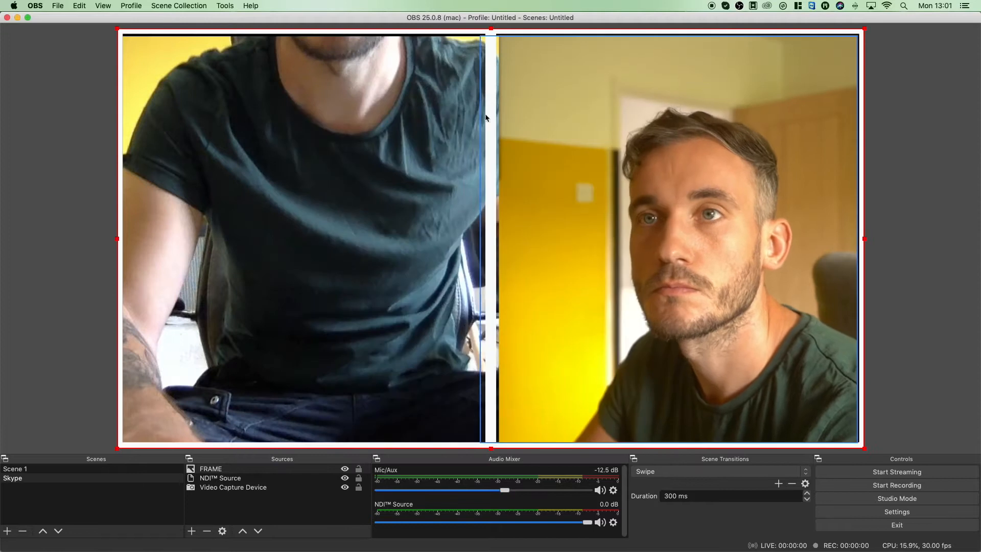
- Shift the camera feed and resize and move the NDI Source to close the gaps around the frame's center bar
click(509, 51)
click(478, 32)
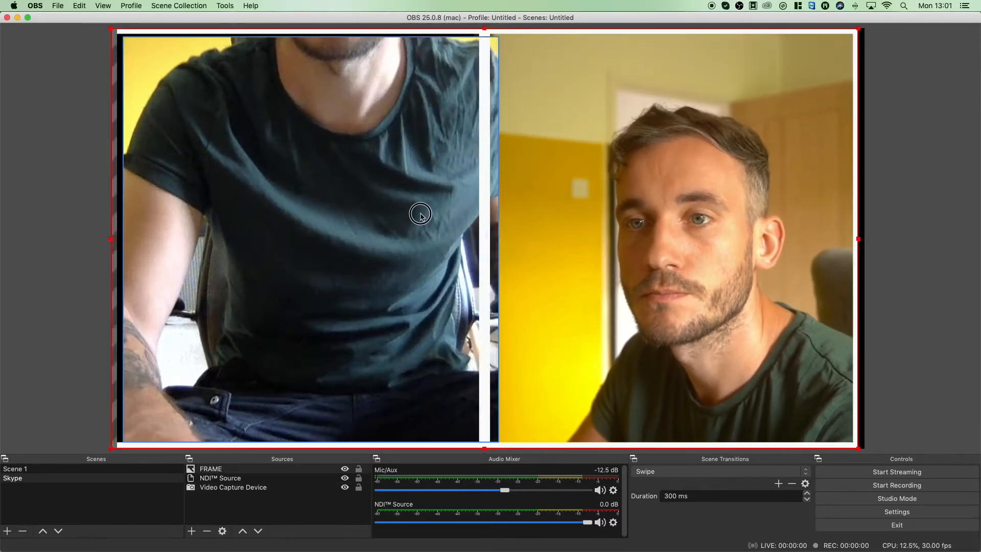
click(240, 478)
mouse_move(498, 442)
mouse_down()
mouse_move(490, 436)
mouse_move(488, 448)
mouse_up()
drag(454, 415, 437, 414)
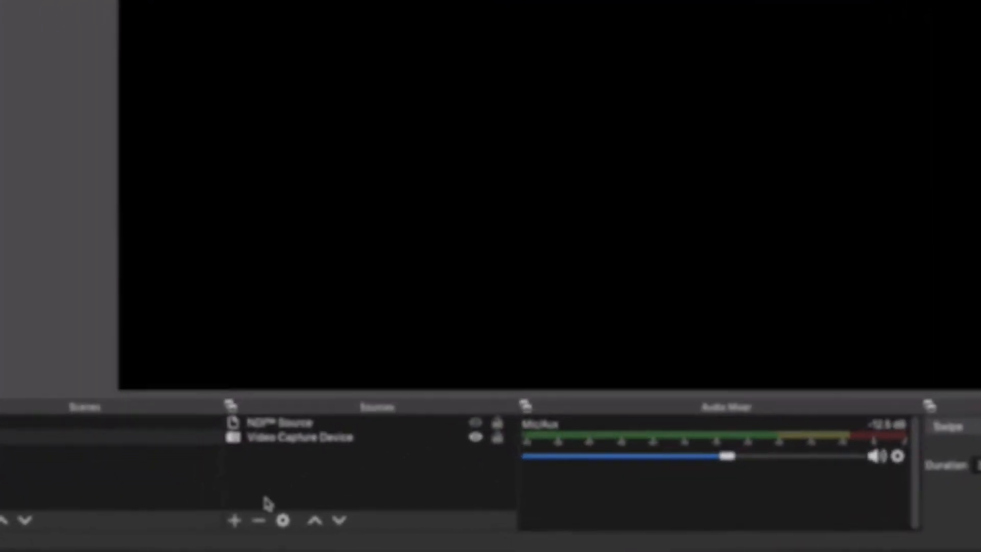
- Add a media source named background that uses the HOW TO LIVE STREAM MP4 clip from the Desktop
click(186, 530)
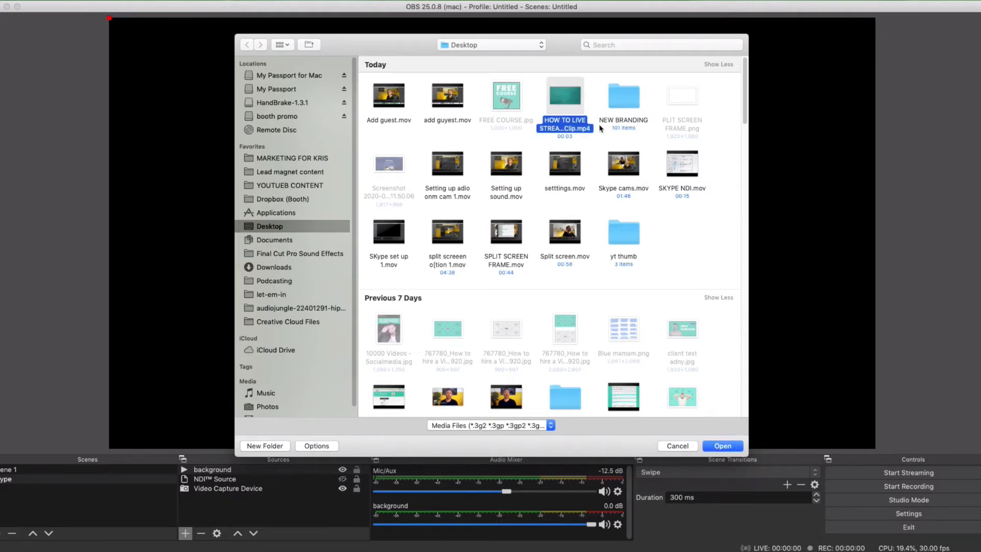
click(722, 446)
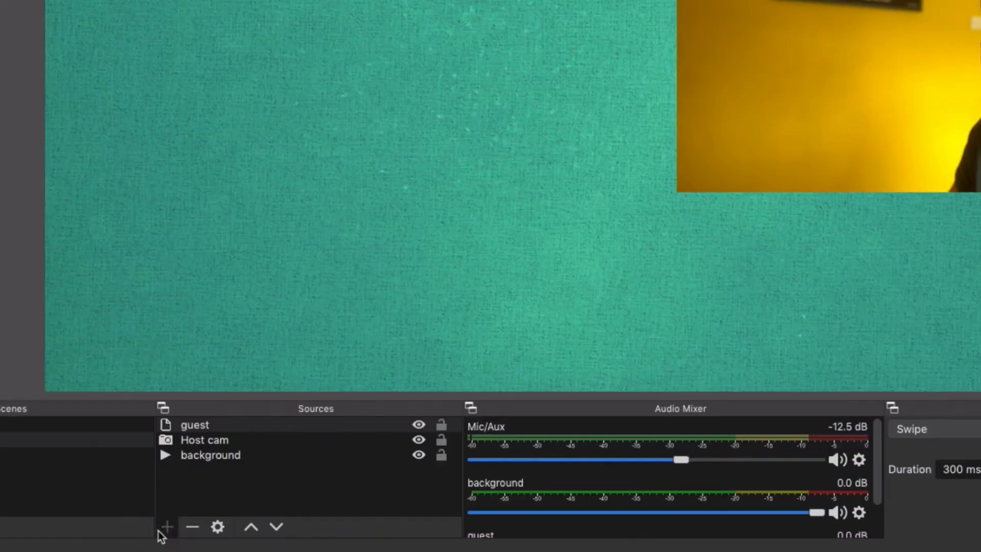
- Add the host's name badge as an image source and place it, scaled down, across the lower edge of the host camera feed
click(165, 528)
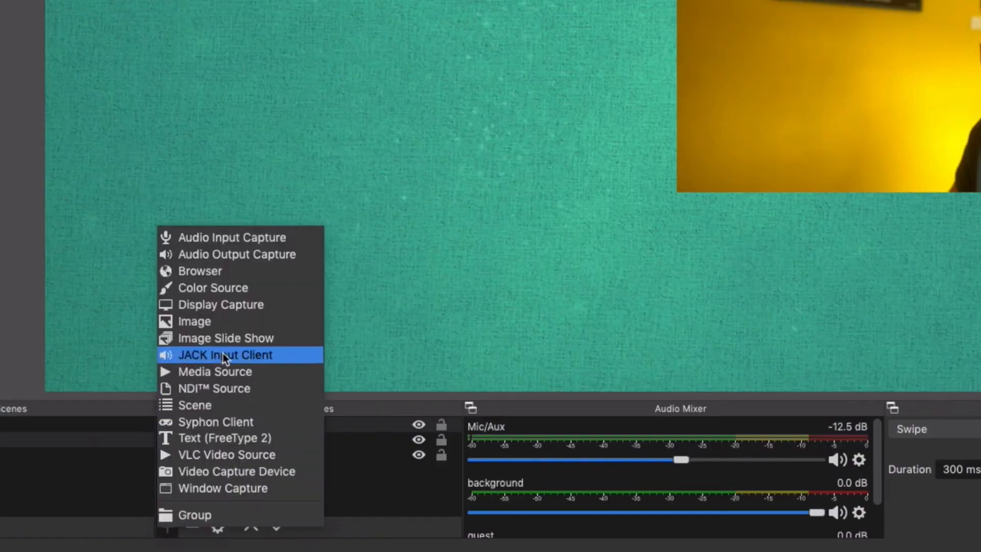
click(246, 321)
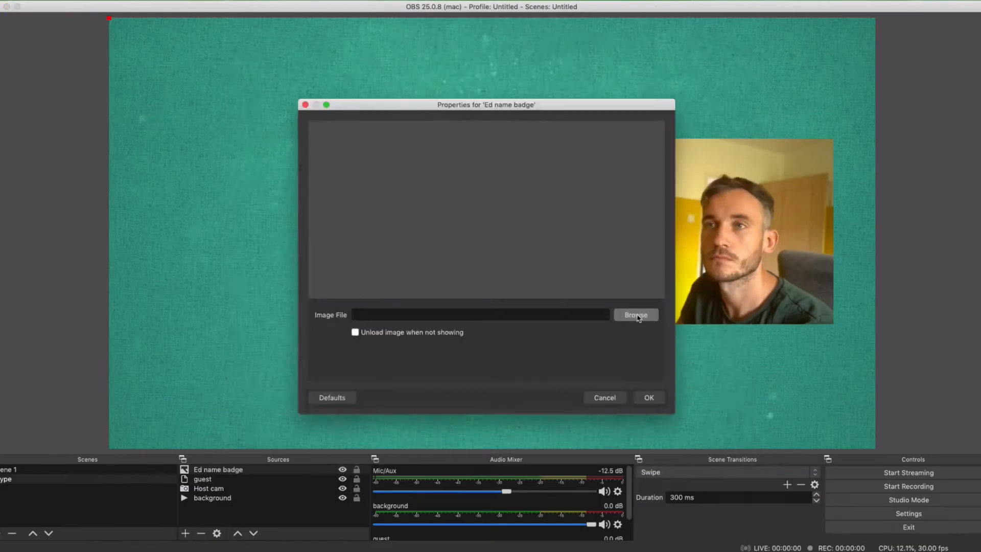
click(635, 313)
click(649, 396)
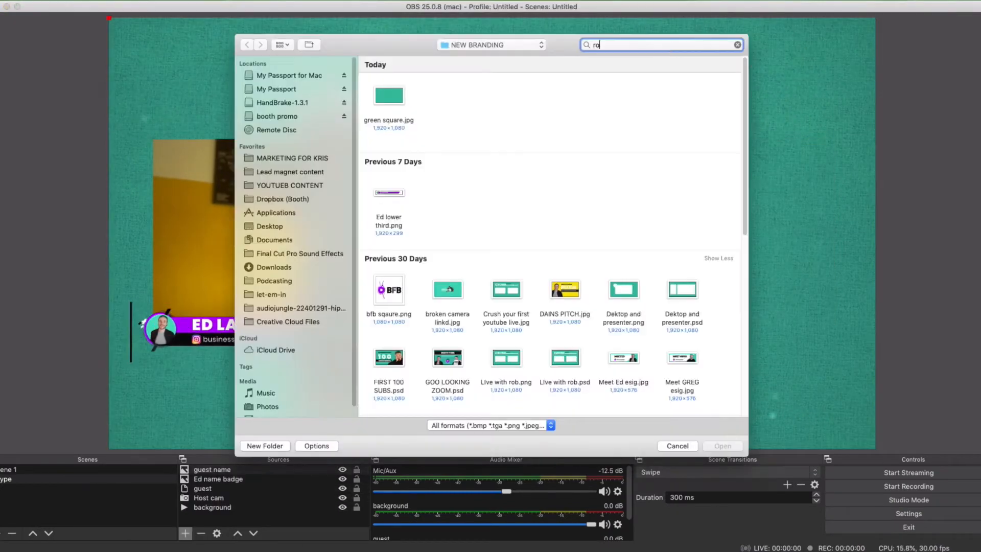
text(b)
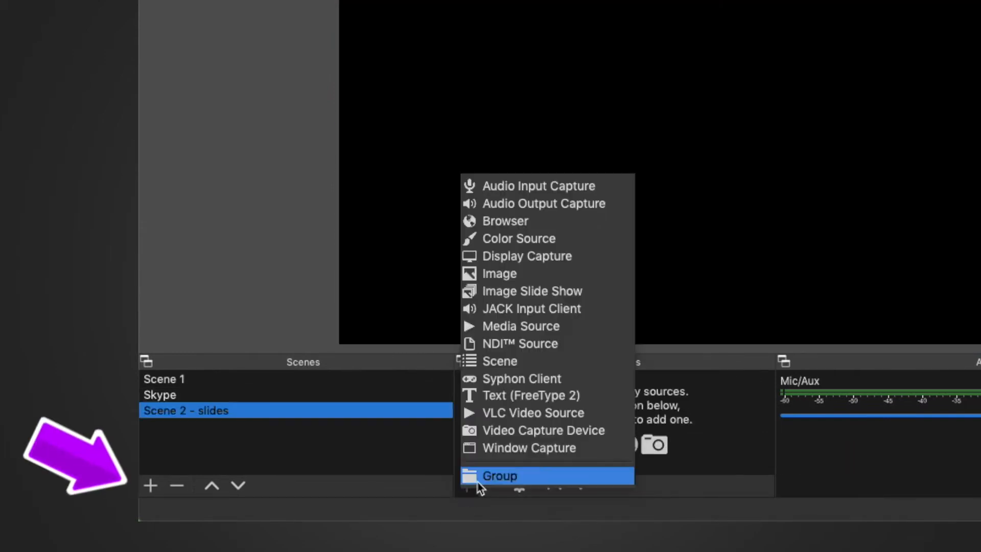
- Add a Window Capture of the YouTube browser window to the Scene 2 - slides scene, and resize and reposition it
click(532, 448)
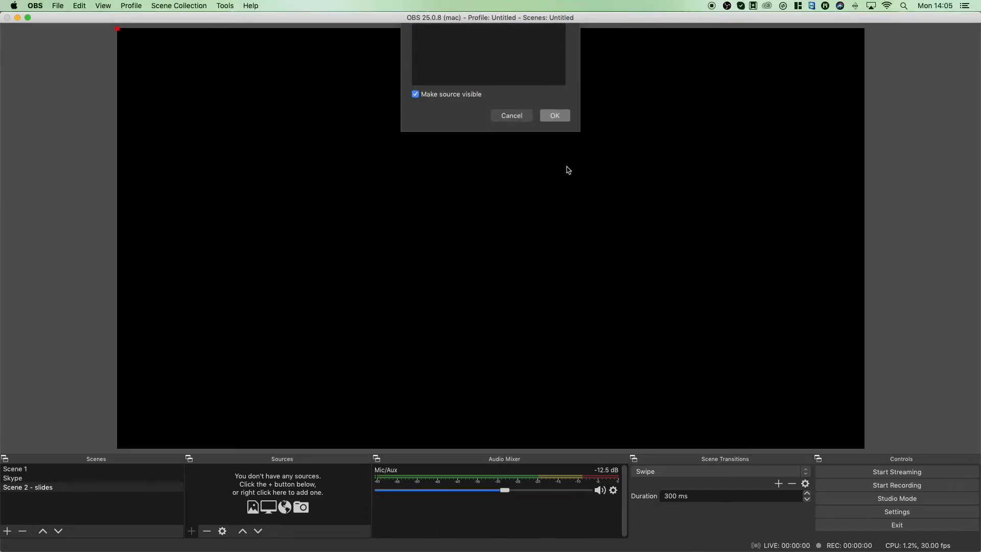
key(Return)
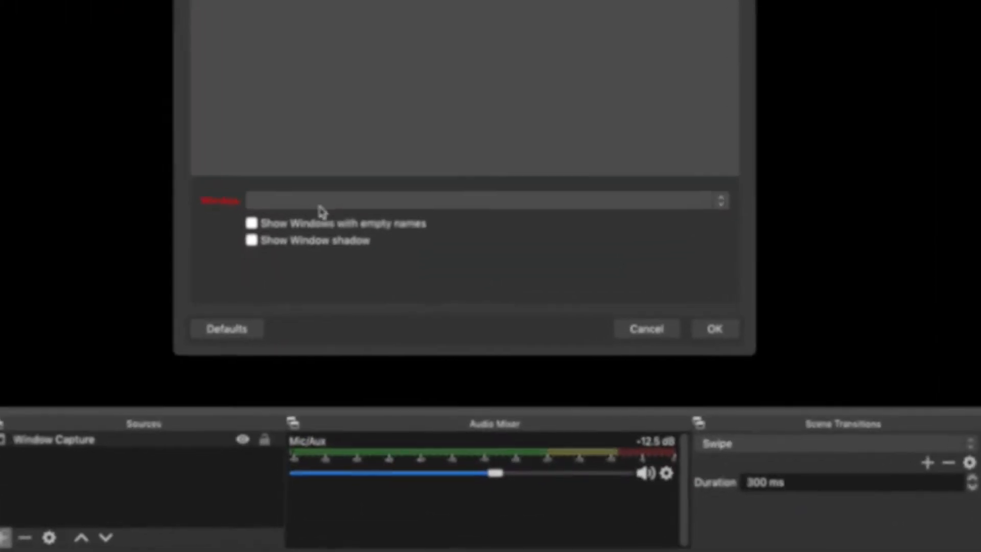
click(389, 318)
click(446, 282)
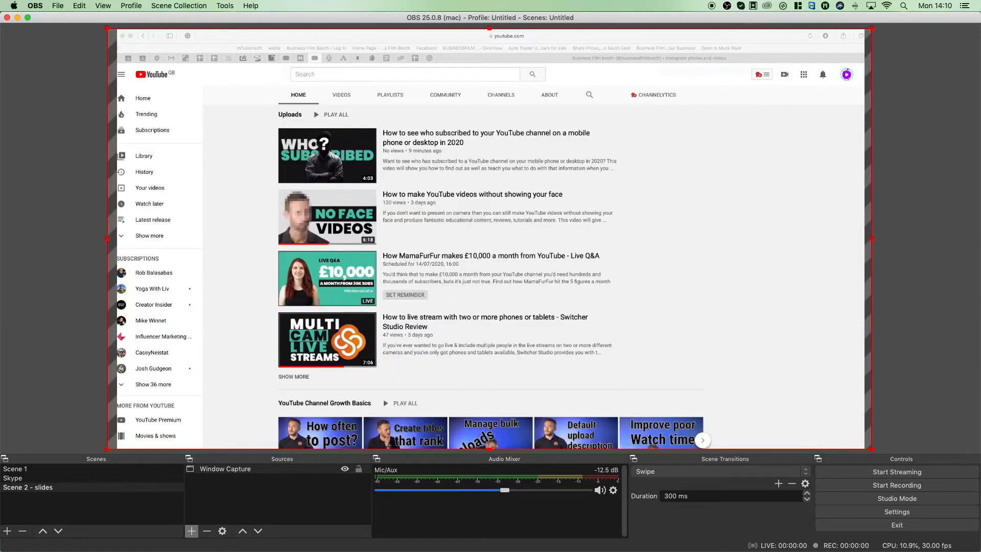
scroll(491, 276, down, 11)
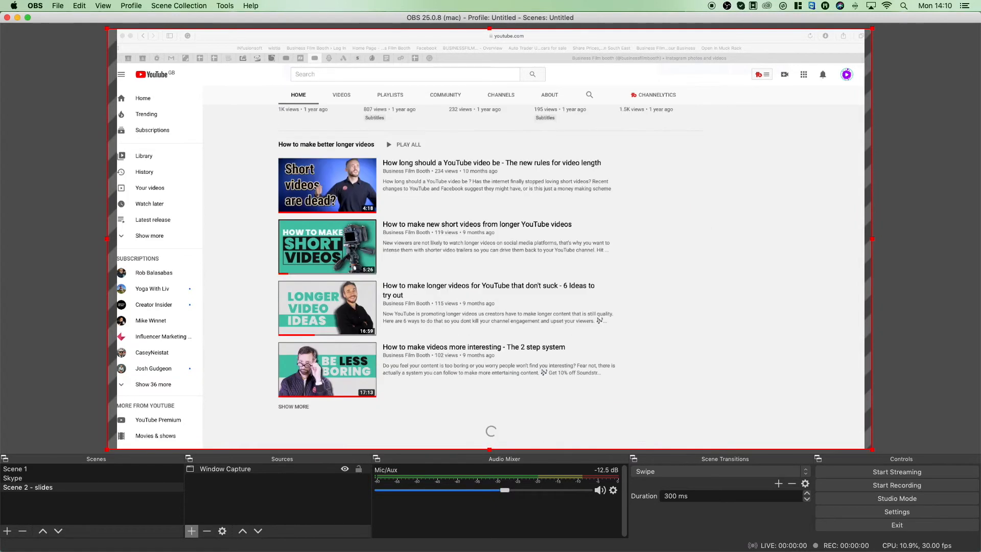
drag(872, 29, 396, 276)
drag(354, 332, 436, 208)
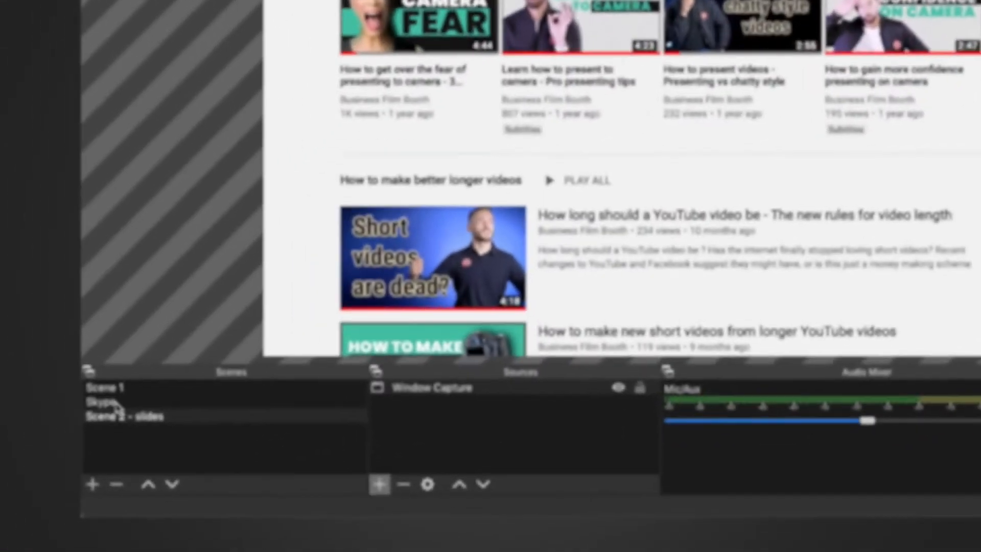
- Set the scene transition to Fade and try it out by switching between the Skype and Scene 2 - slides scenes
click(118, 403)
click(117, 417)
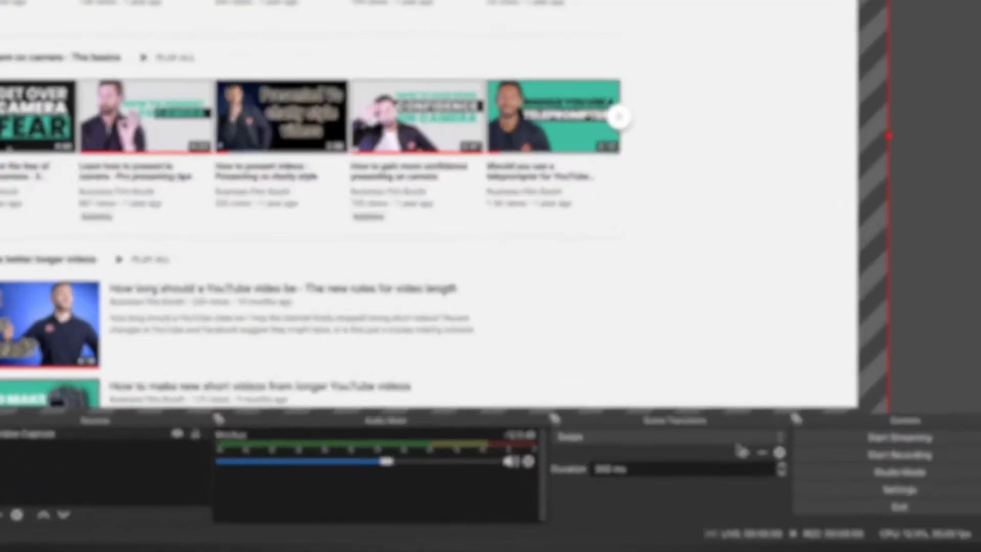
click(780, 471)
click(770, 461)
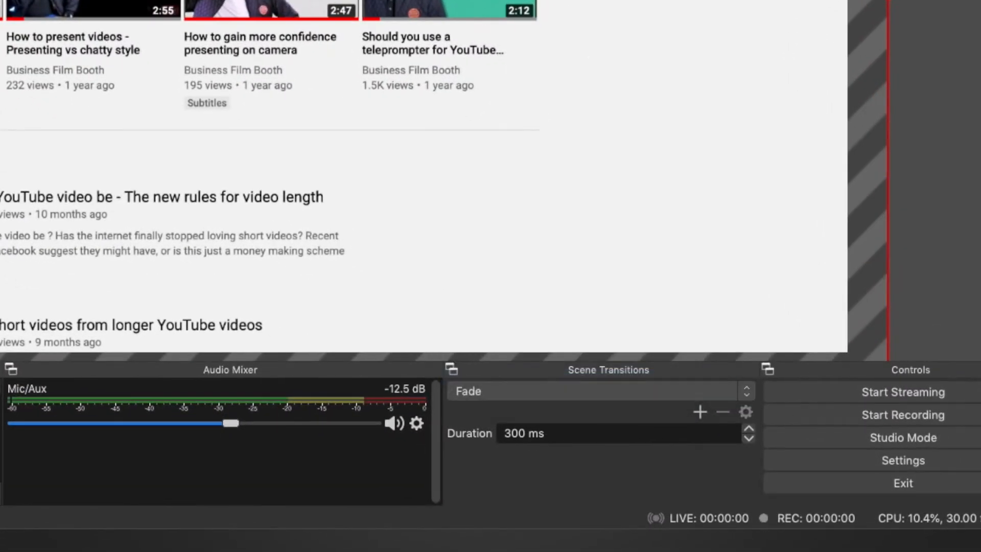
click(67, 479)
click(70, 488)
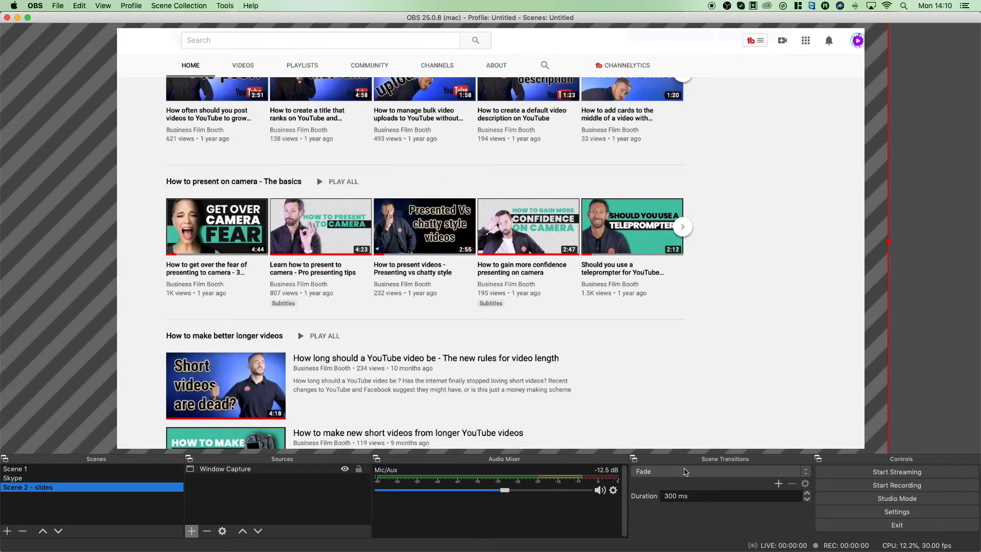
- Set the scene transition to Swipe and preview it by switching between the two scenes
click(685, 471)
click(679, 482)
click(86, 478)
click(76, 488)
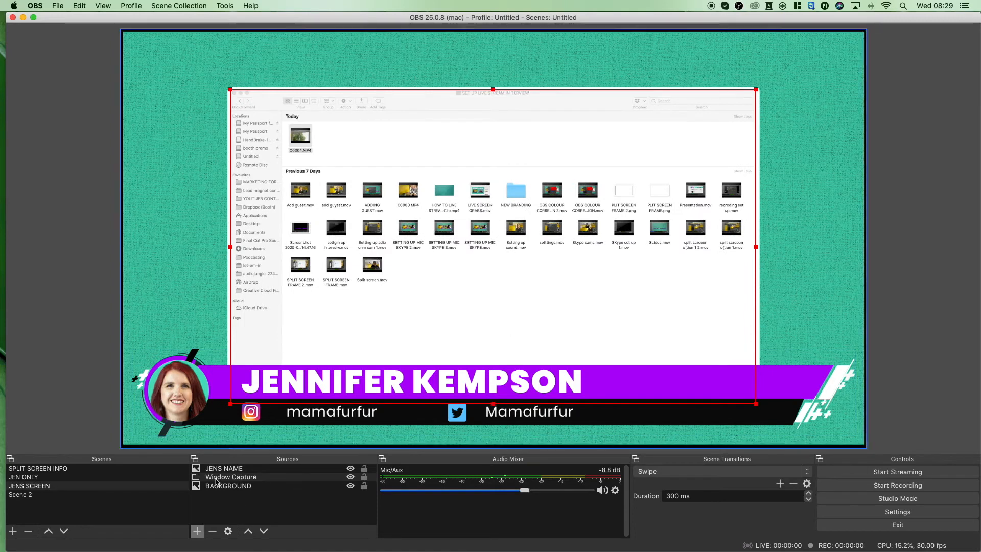
- Add an NDI source for the guest's audio to the guest screen scene, assign its feed, and return to that scene
click(222, 479)
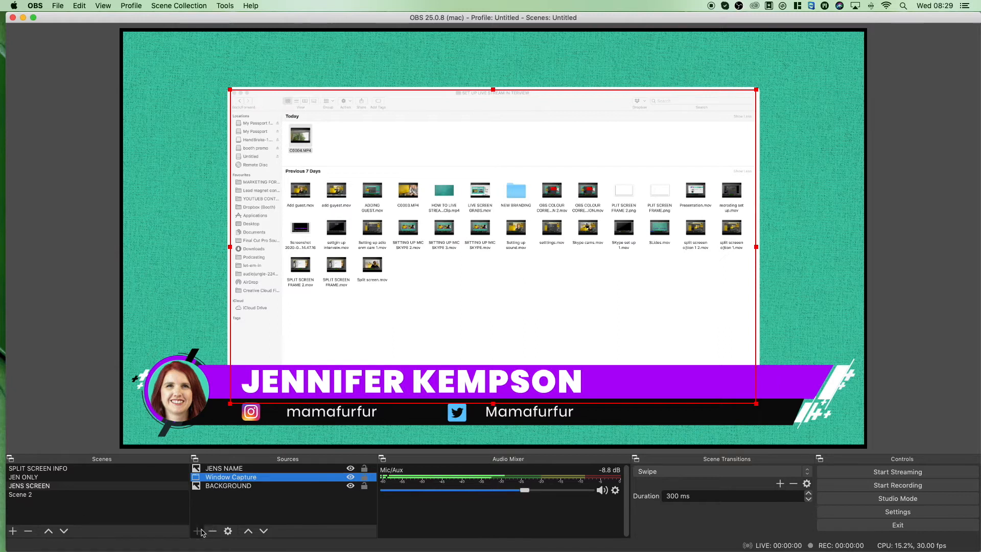
click(201, 531)
click(241, 444)
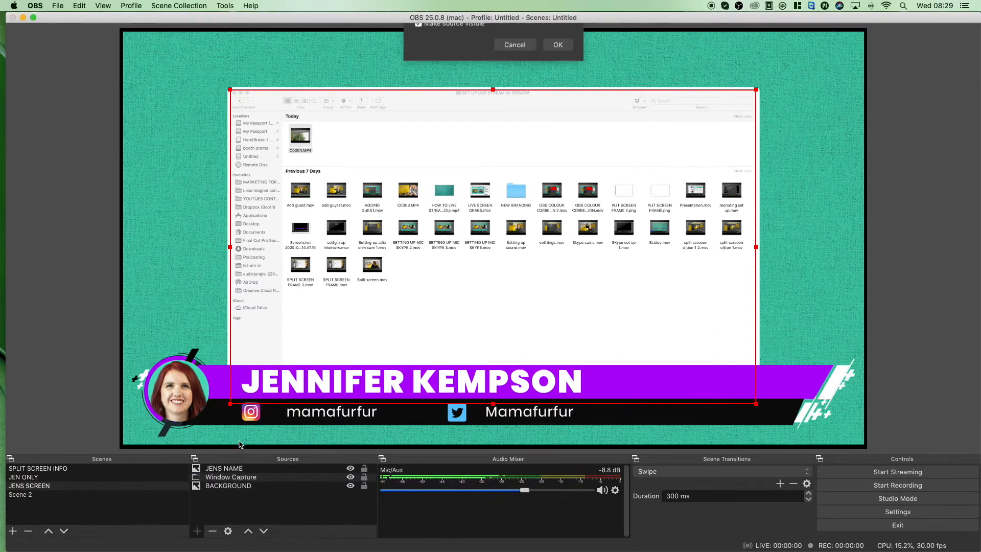
text(Audio Jen)
click(548, 167)
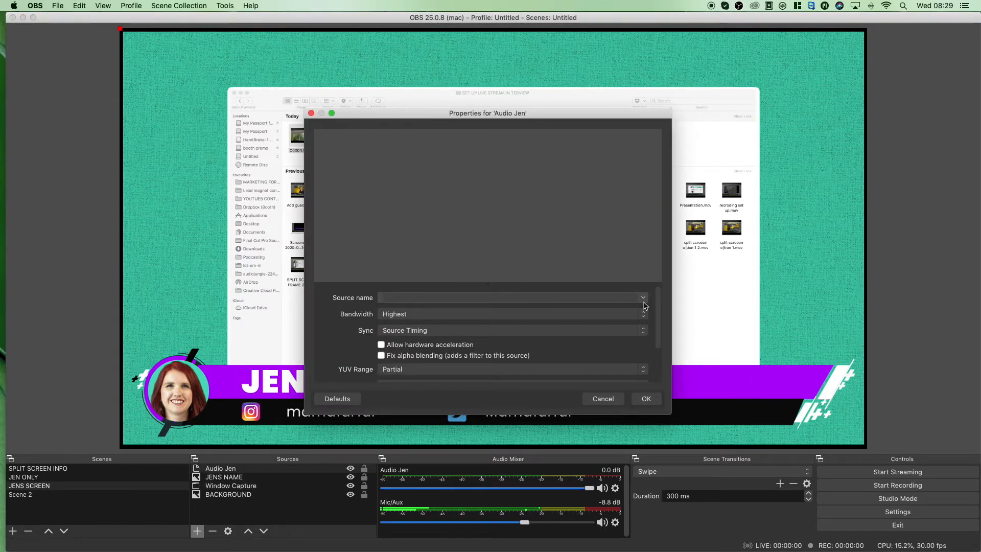
click(644, 297)
click(591, 335)
key(Return)
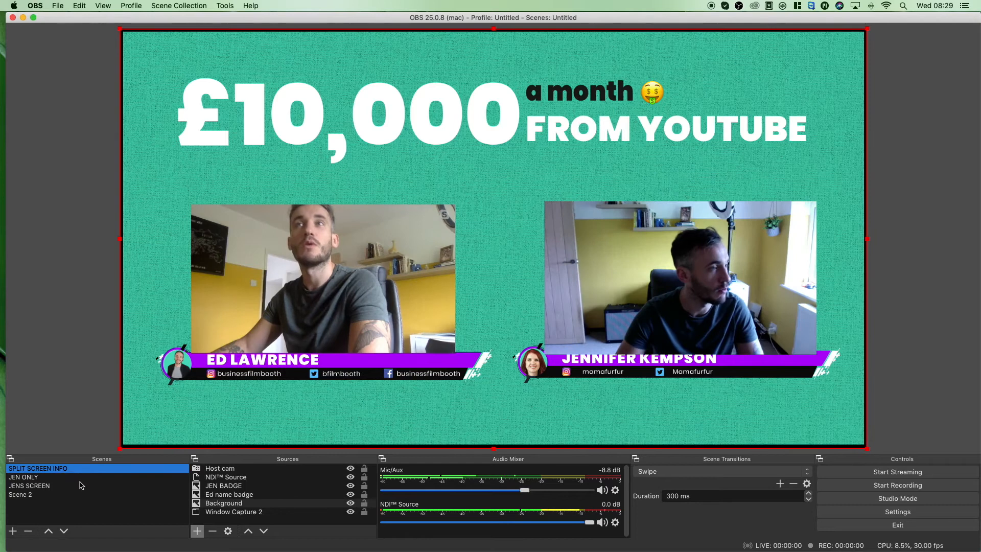
click(82, 485)
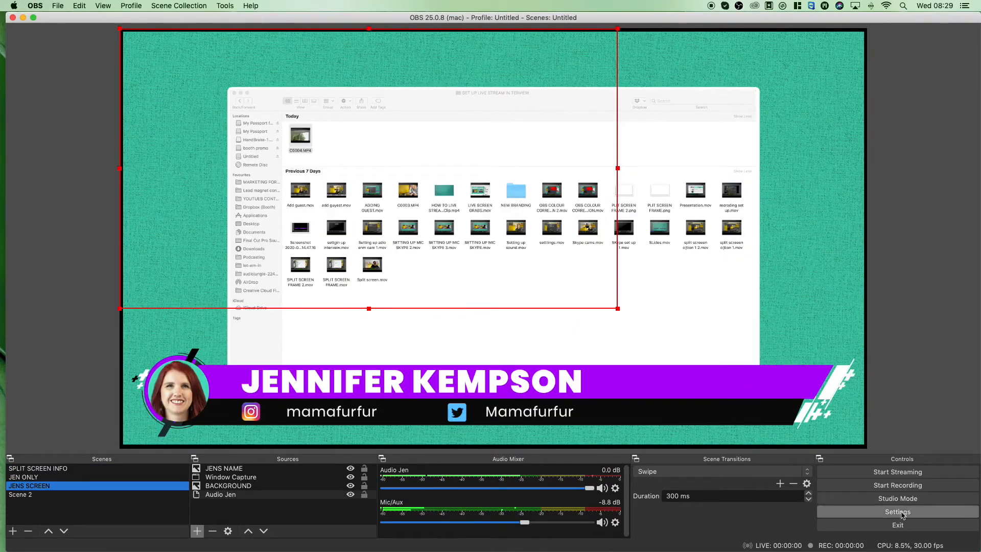
- Replace the guest source in the Skype scene with an NDI source named GUEST that uses the IMAC Skype feed
click(197, 531)
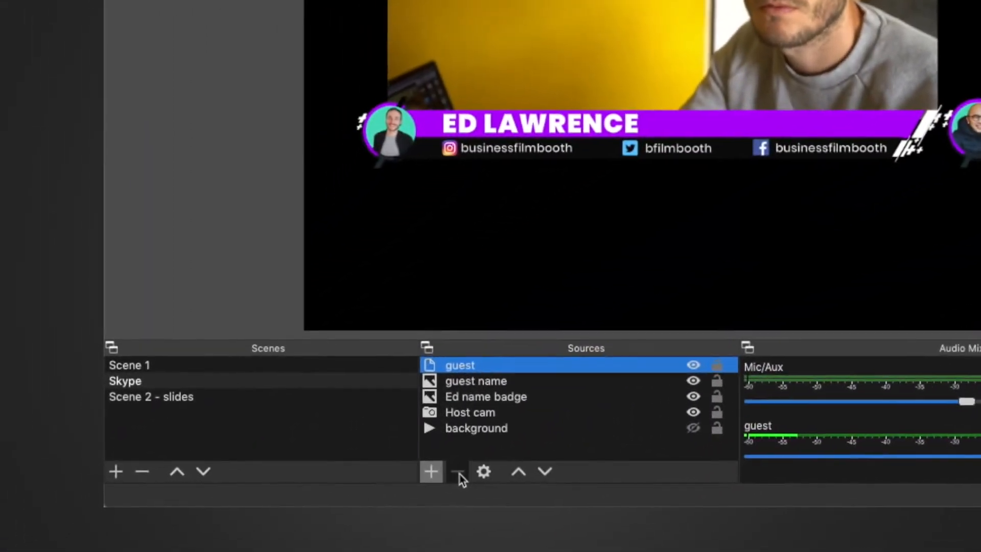
key(Return)
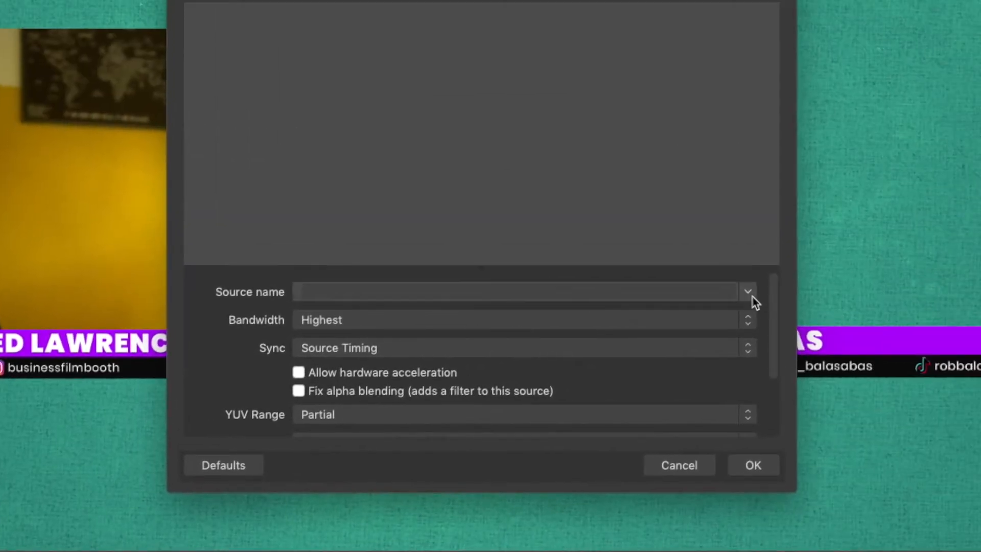
click(749, 294)
click(557, 362)
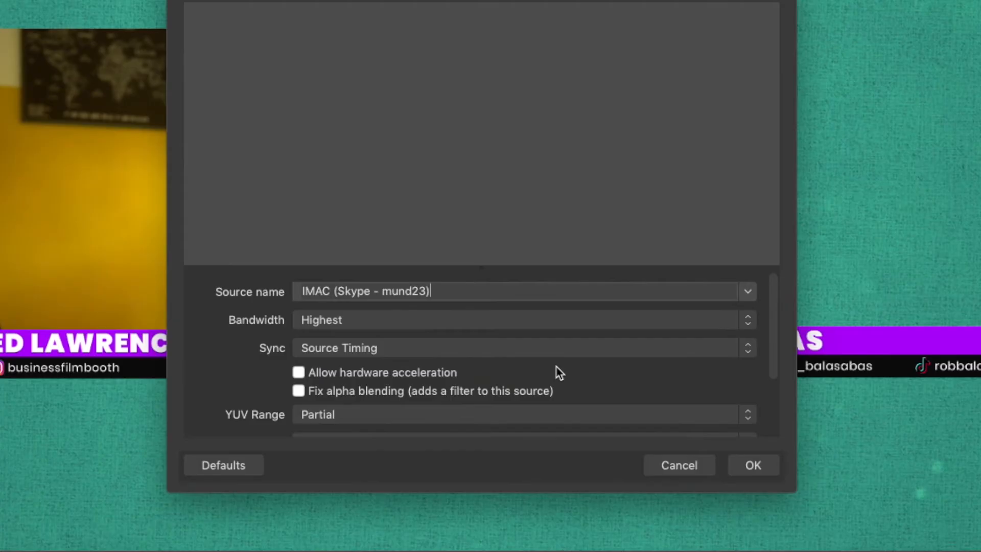
click(754, 465)
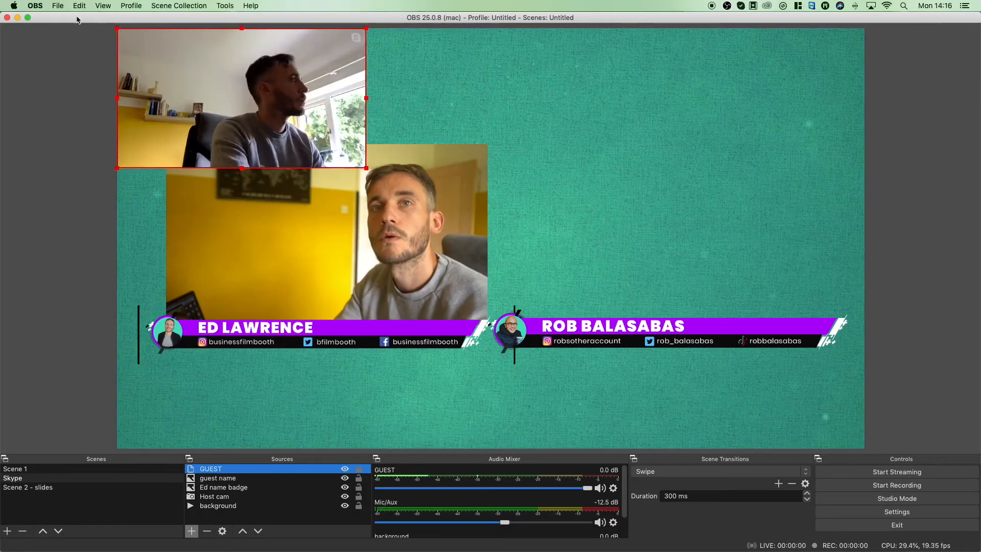
- Enlarge the GUEST feed, align it beside the host camera, and layer the guest name badge in front of it
drag(266, 74, 665, 229)
drag(765, 319, 838, 349)
drag(785, 231, 784, 214)
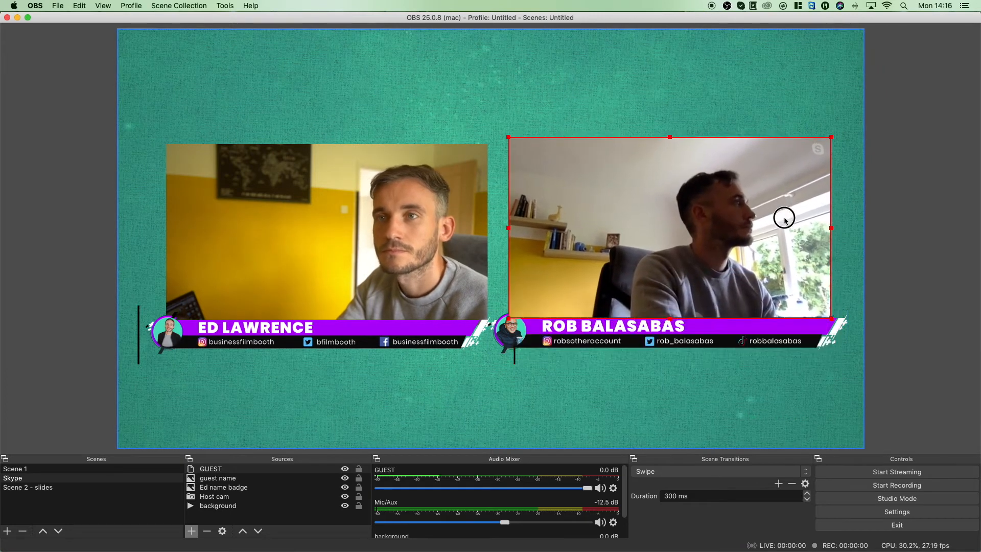
click(235, 497)
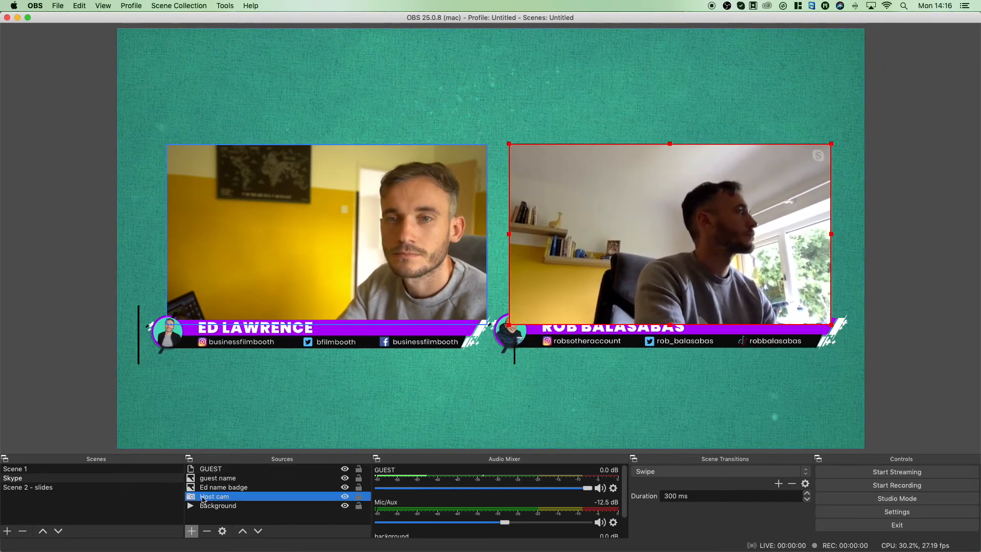
click(230, 489)
click(226, 478)
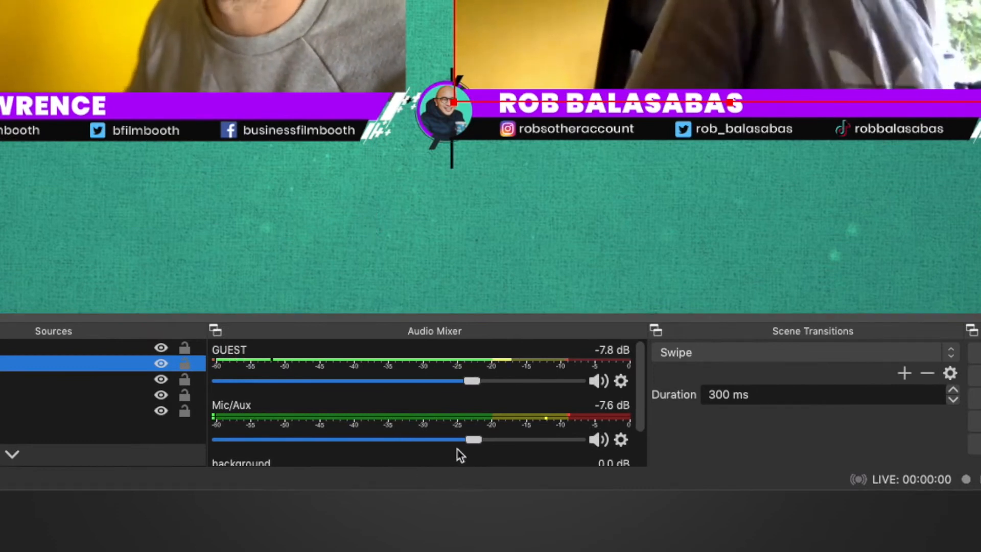
- Raise the Mic/Aux volume to 0.0 dB and lower the GUEST volume to about -15.2 dB
drag(471, 441, 696, 468)
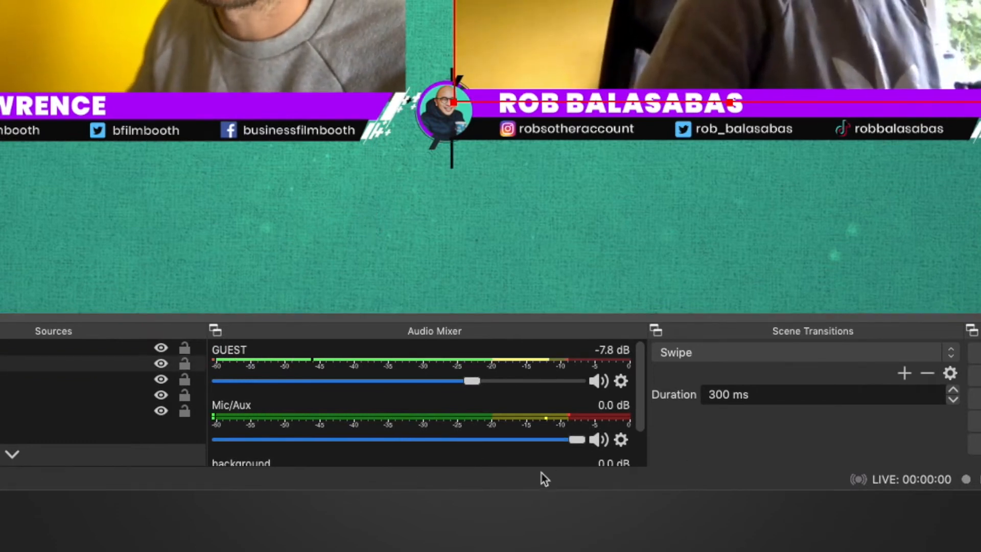
drag(472, 383, 418, 383)
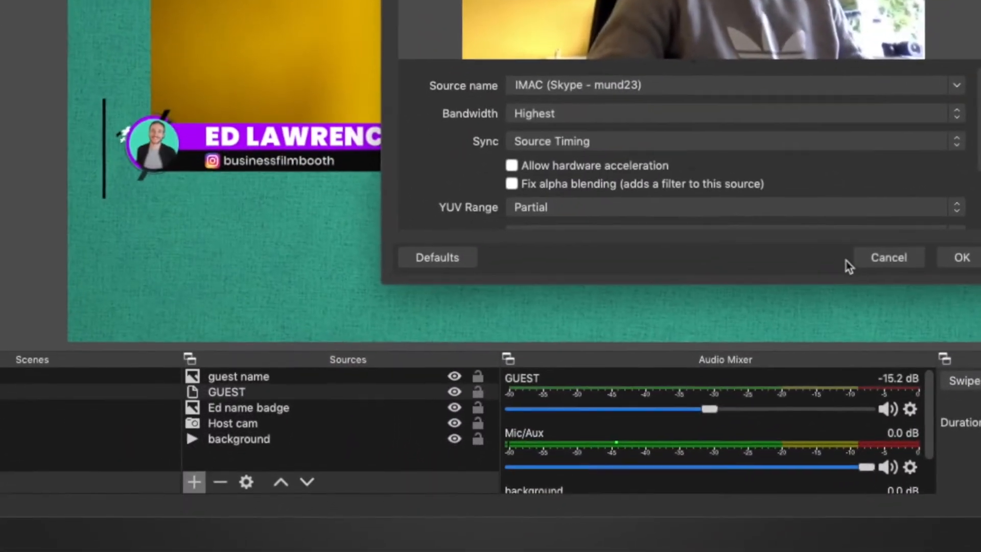
- Add a Color Correction filter to the GUEST source, with gamma at about 0.40 and contrast at about 0.41
click(962, 258)
right_click(282, 393)
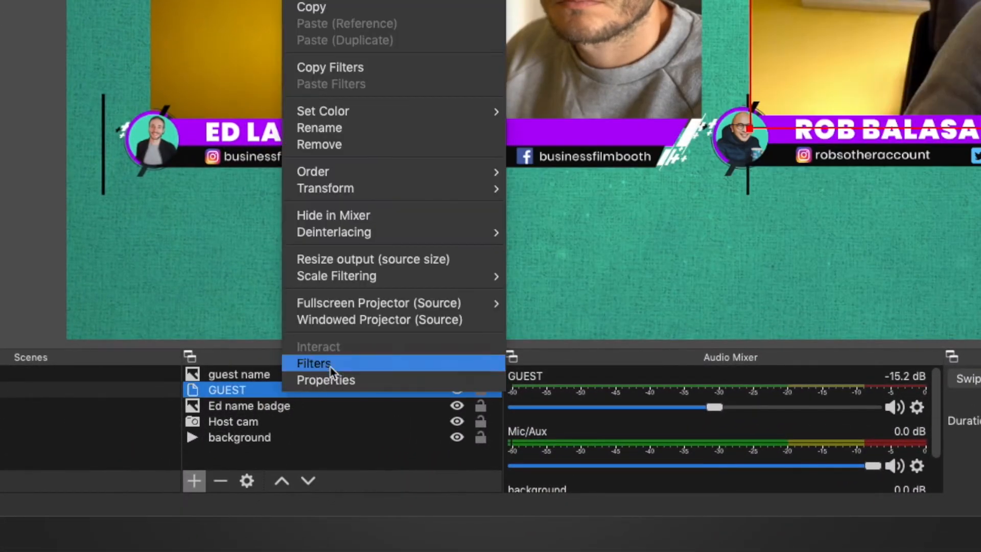
click(329, 366)
click(348, 319)
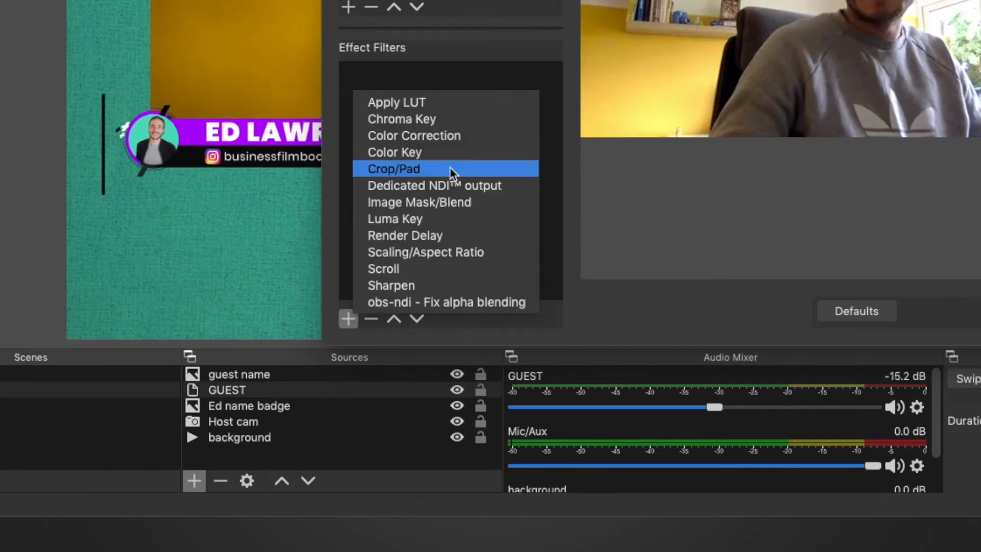
click(452, 140)
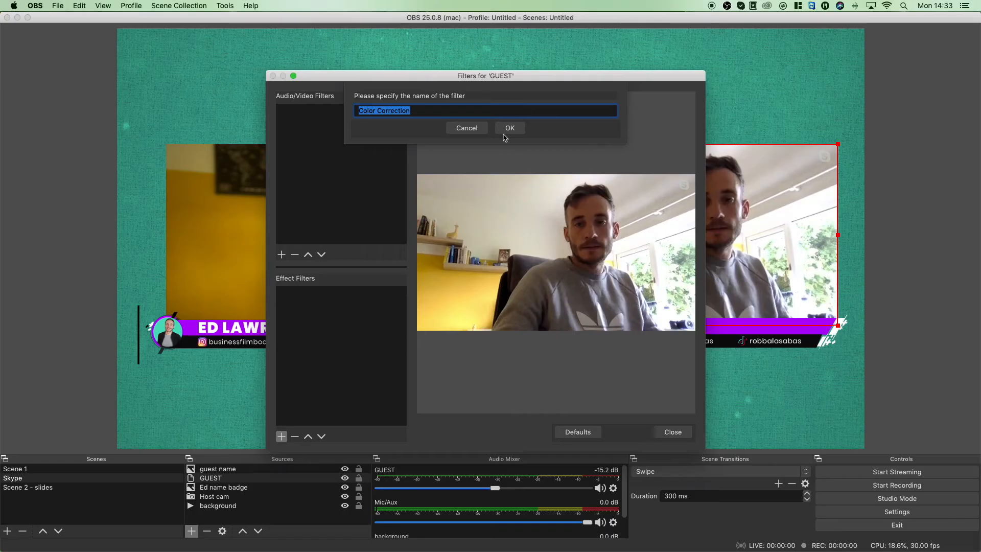
click(506, 133)
drag(553, 303, 568, 321)
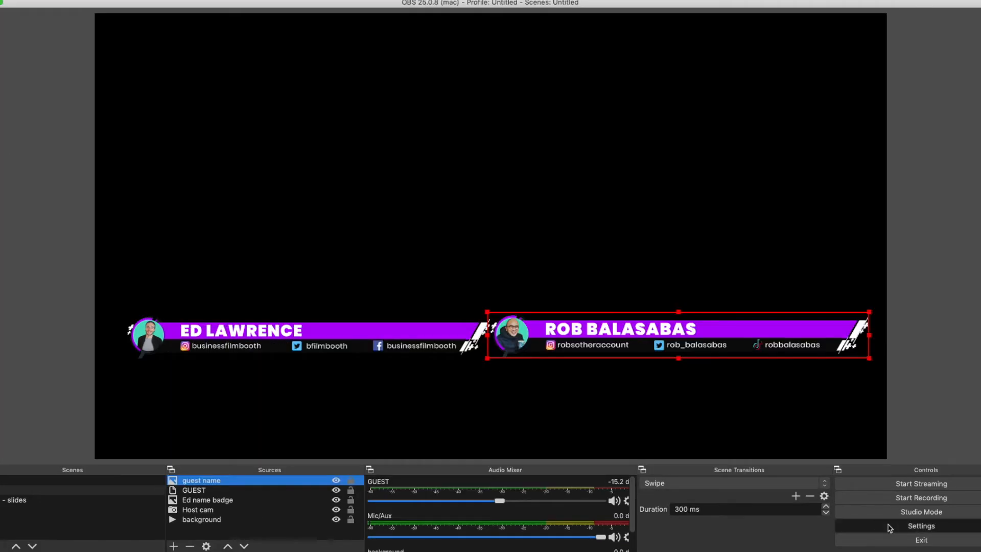
- Choose mp4 as the recording format in the output settings for recording
click(890, 511)
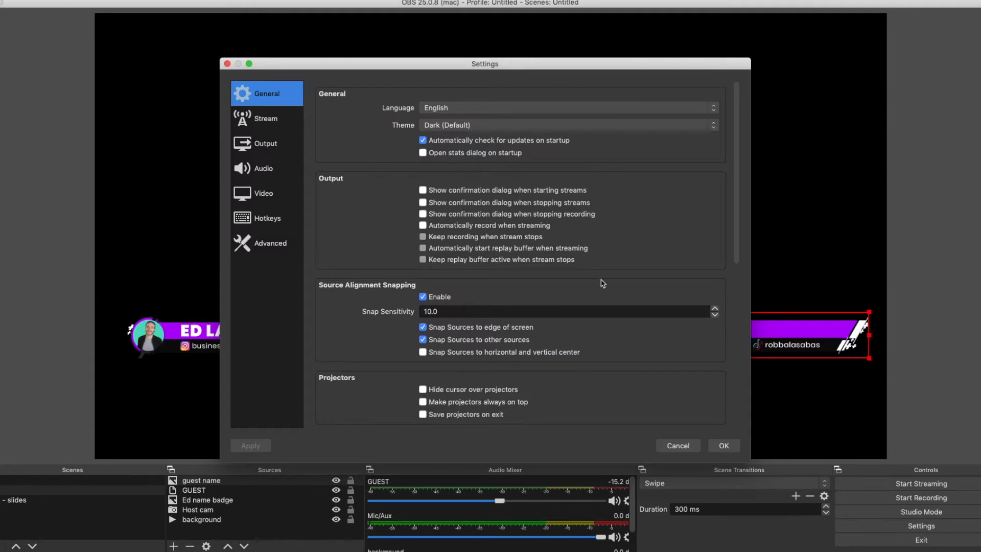
click(270, 149)
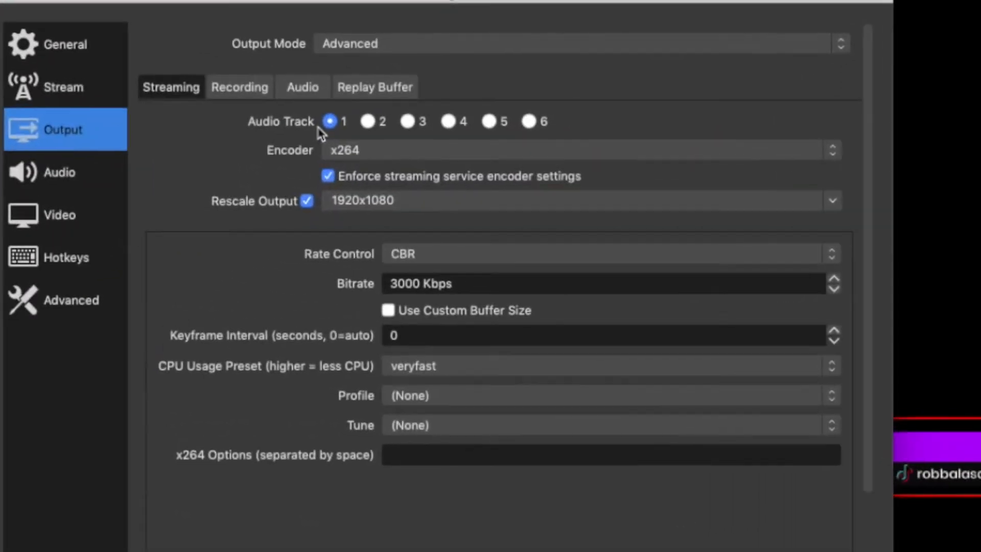
click(370, 119)
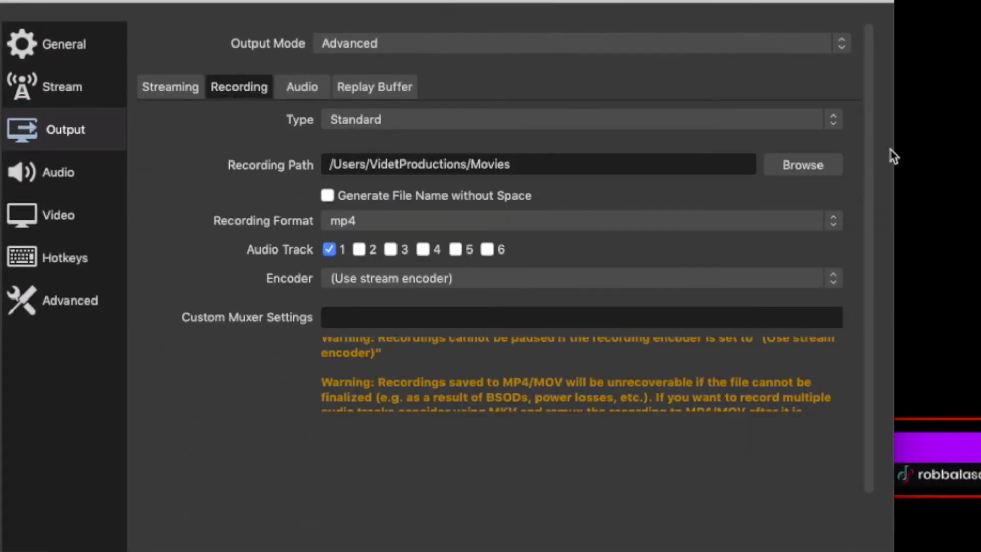
click(741, 226)
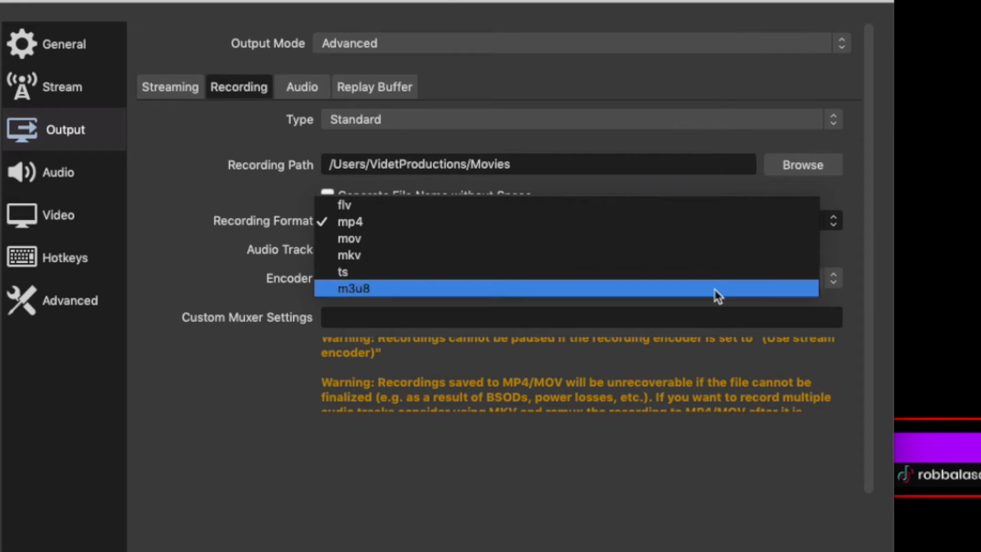
click(703, 222)
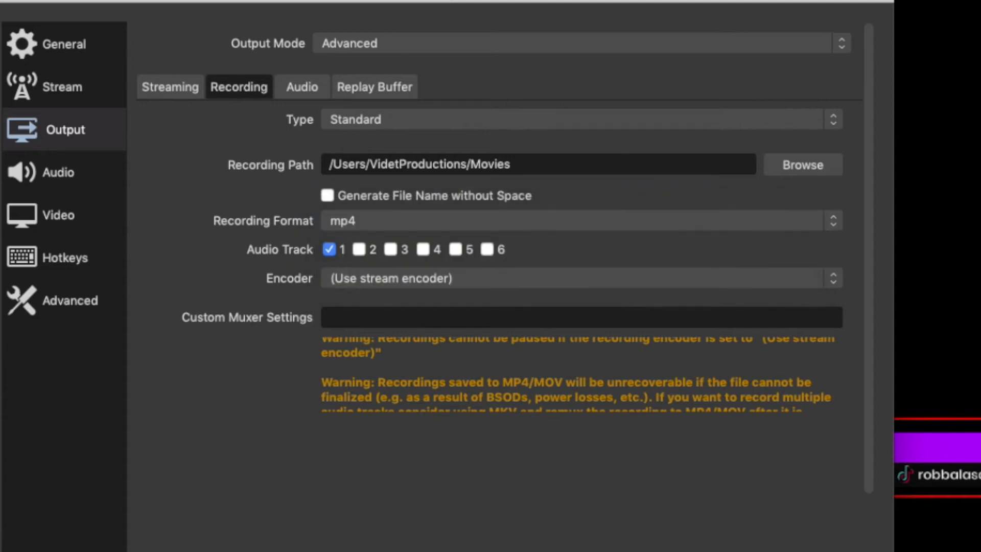